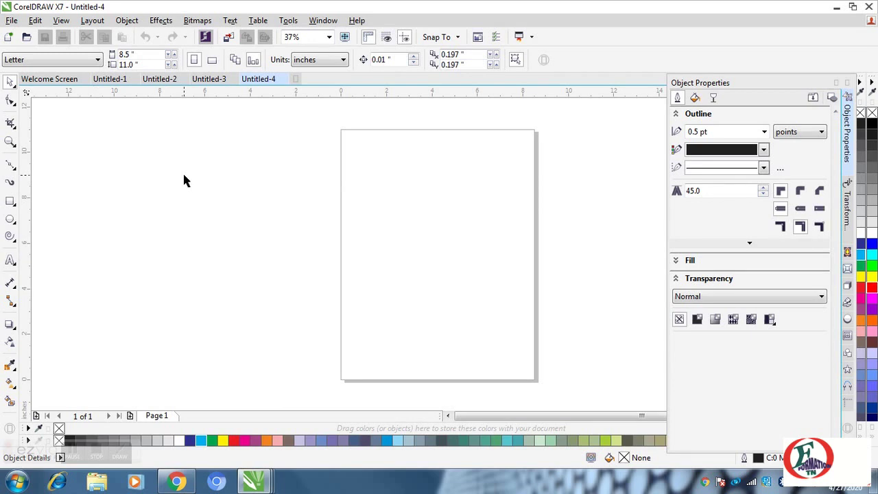
pyautogui.click(11, 203)
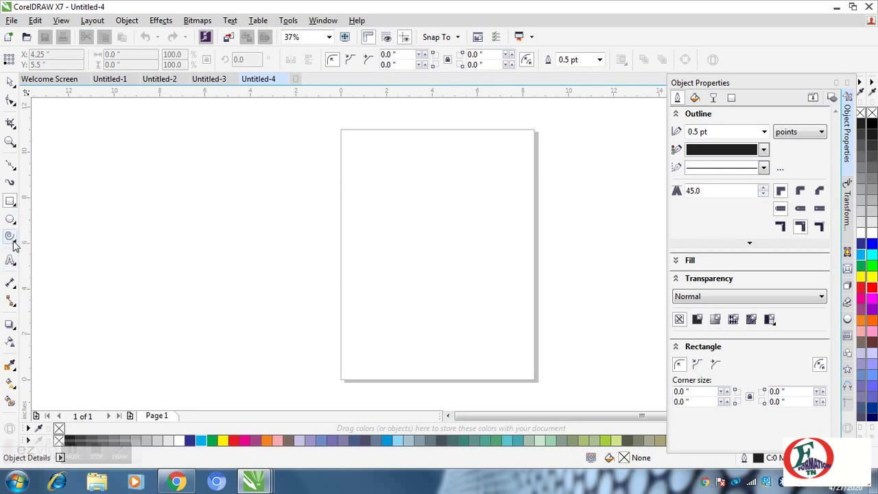
pyautogui.click(11, 237)
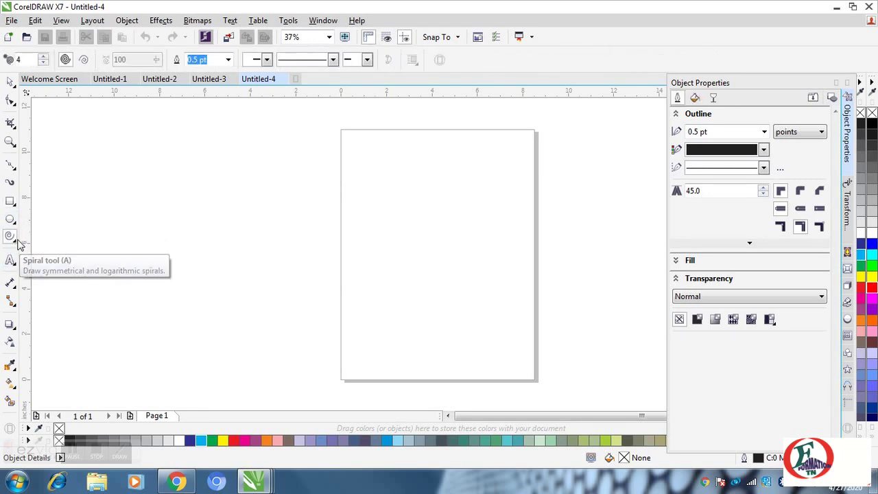
pyautogui.rightClick(19, 244)
pyautogui.press('Escape')
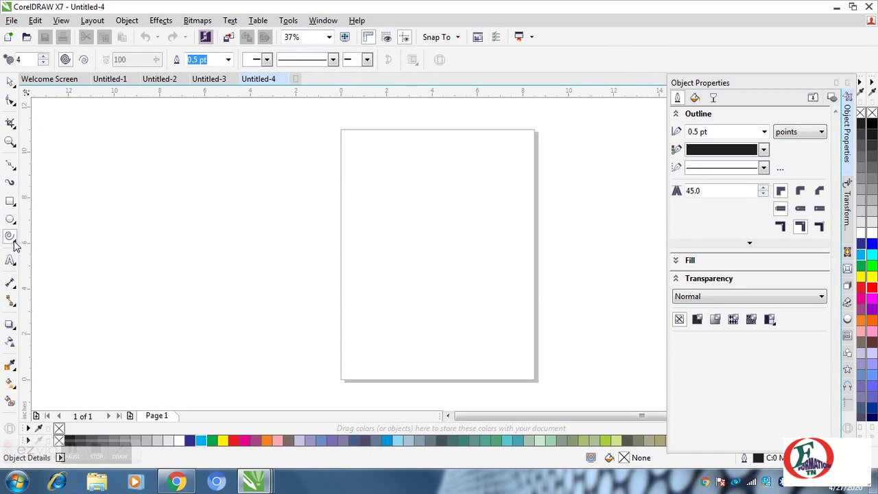
pyautogui.rightClick(13, 239)
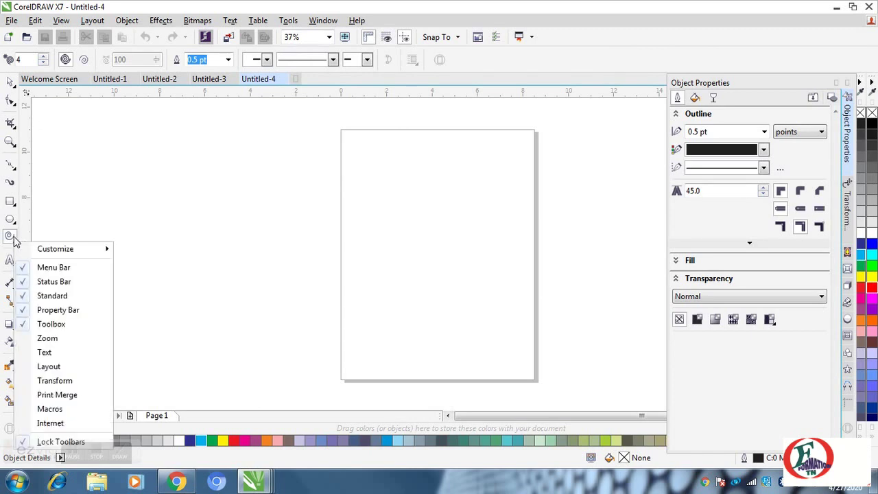
pyautogui.click(15, 229)
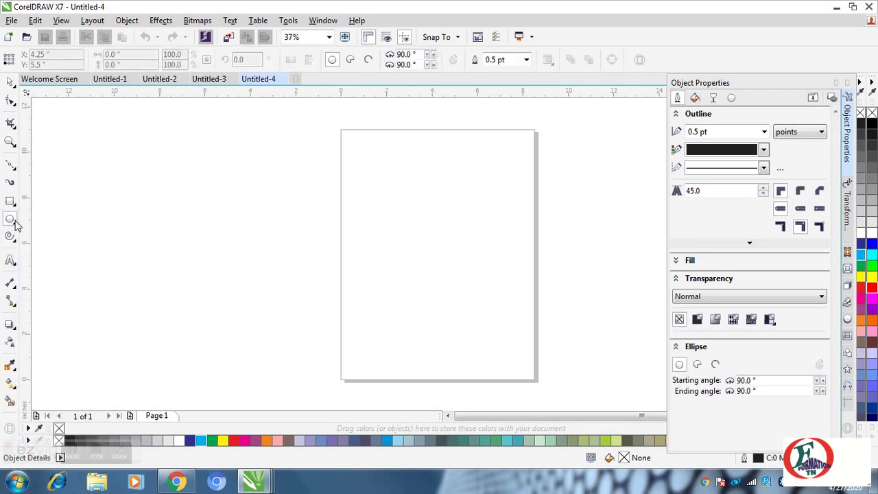
pyautogui.click(15, 228)
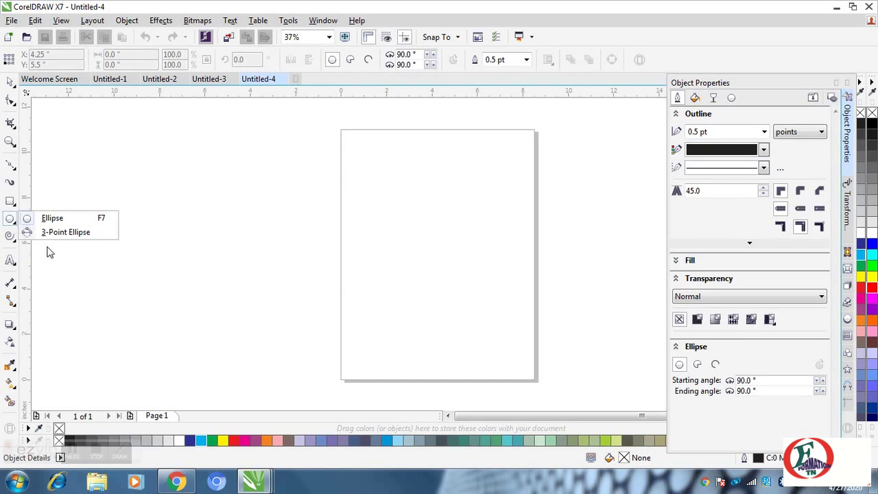
pyautogui.click(15, 206)
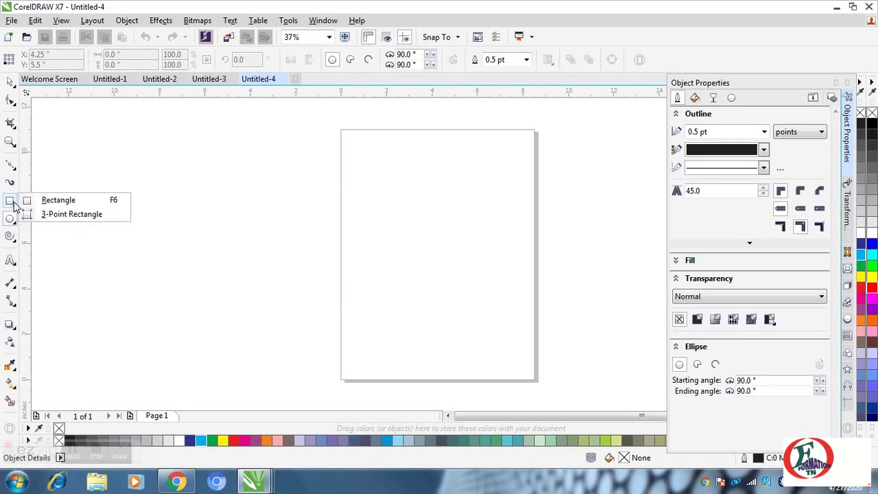
pyautogui.click(13, 204)
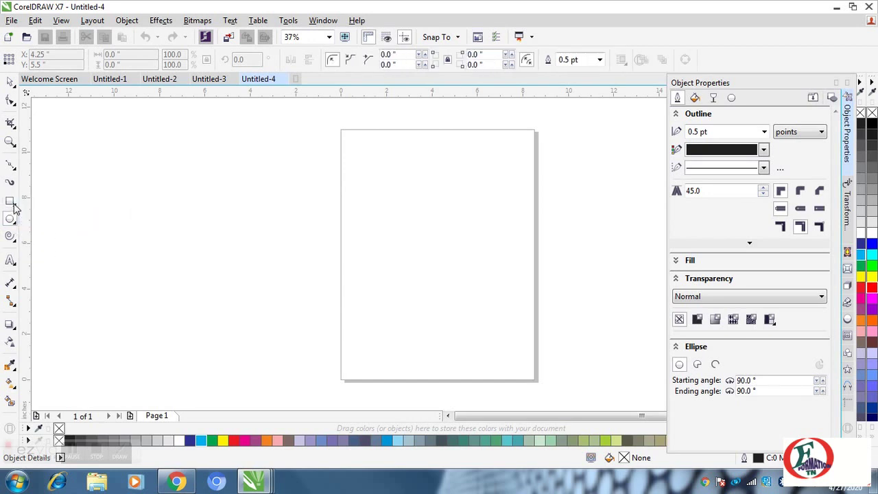
pyautogui.click(14, 241)
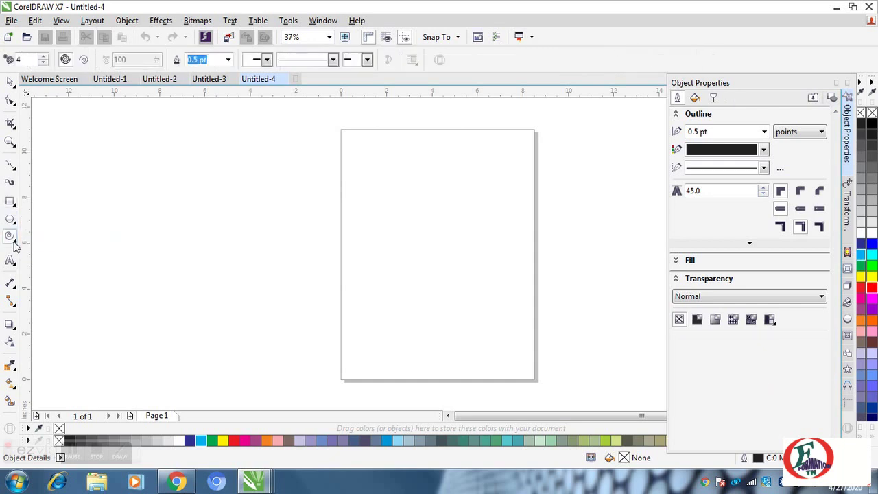
pyautogui.rightClick(14, 242)
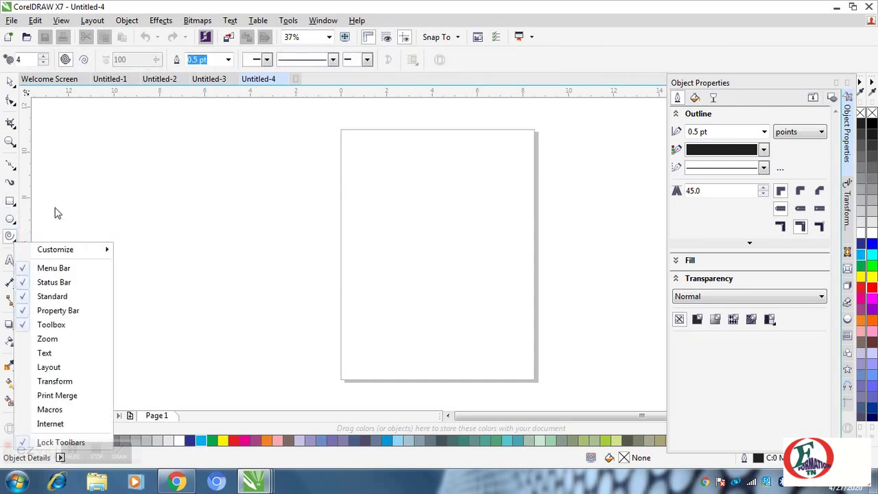
pyautogui.click(147, 165)
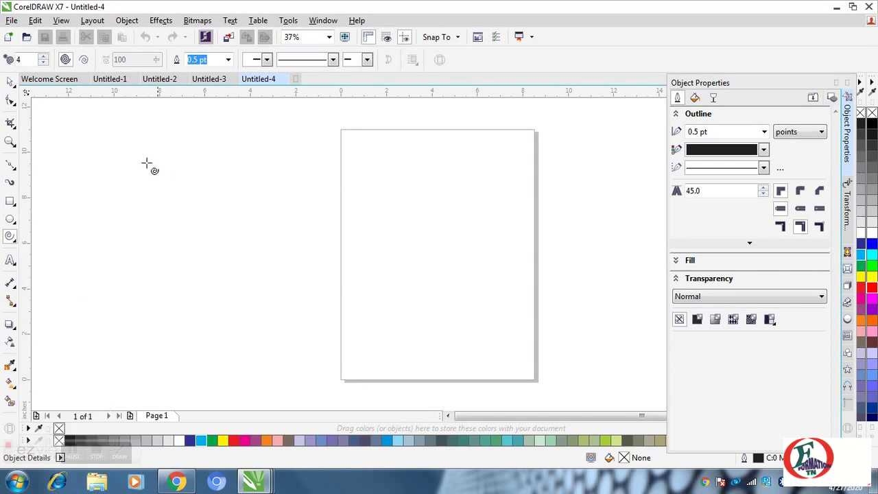
# Draw a polygon about 3.74 by 3.22 inches in the empty area beside the page and set its number of sides to 6
pyautogui.click(14, 244)
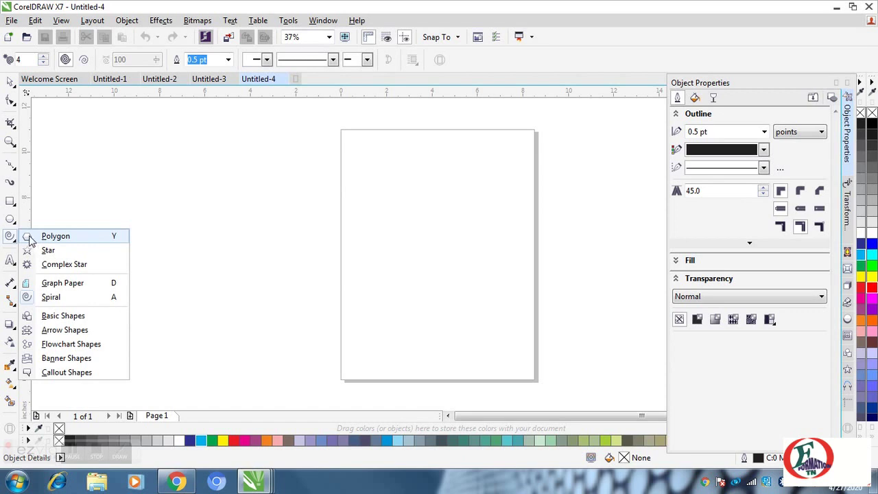
pyautogui.click(29, 241)
pyautogui.moveTo(160, 186); pyautogui.dragTo(250, 264)
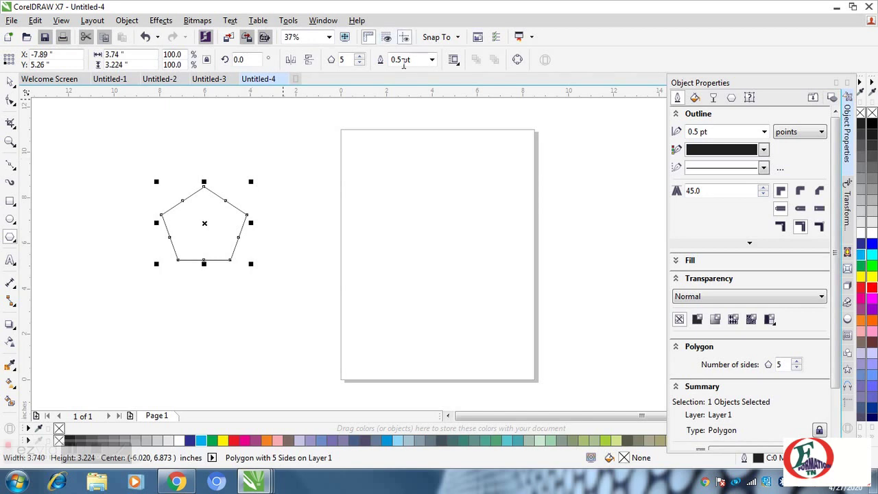
pyautogui.click(360, 63)
pyautogui.click(360, 57)
pyautogui.click(360, 58)
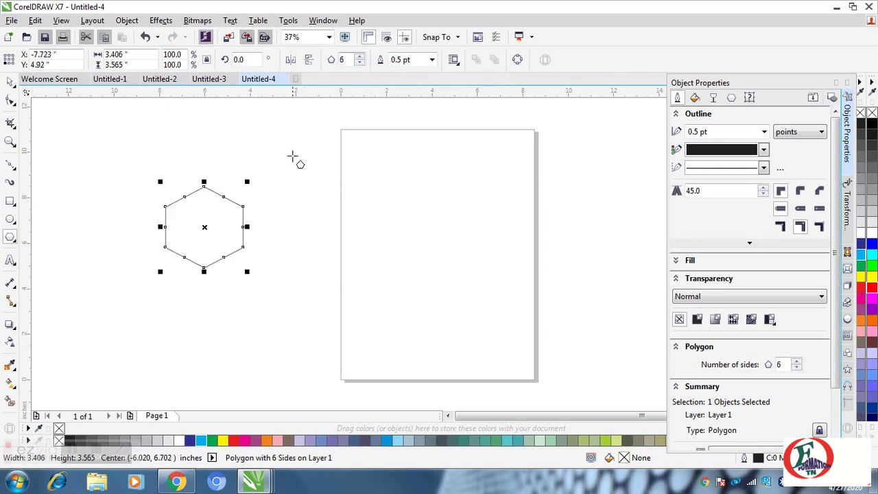
pyautogui.click(290, 161)
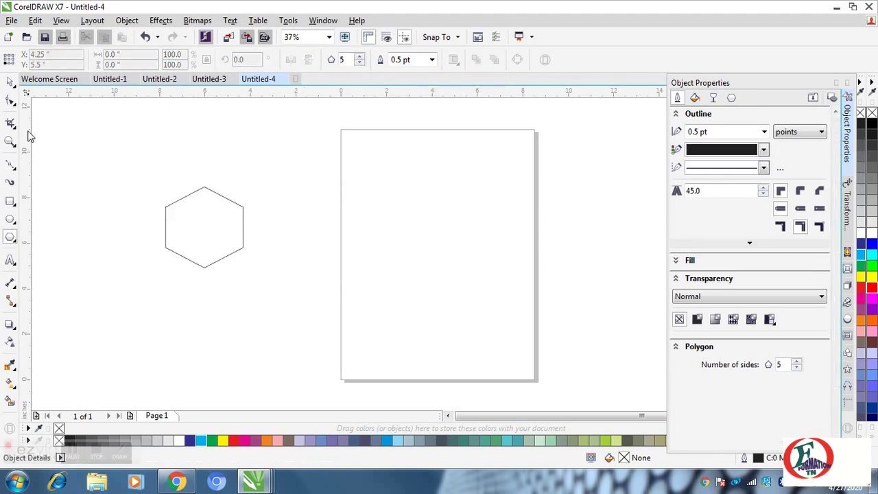
# Duplicate the hexagon eight times with the default offset and move the frontmost copy onto the upper part of the page
pyautogui.click(10, 82)
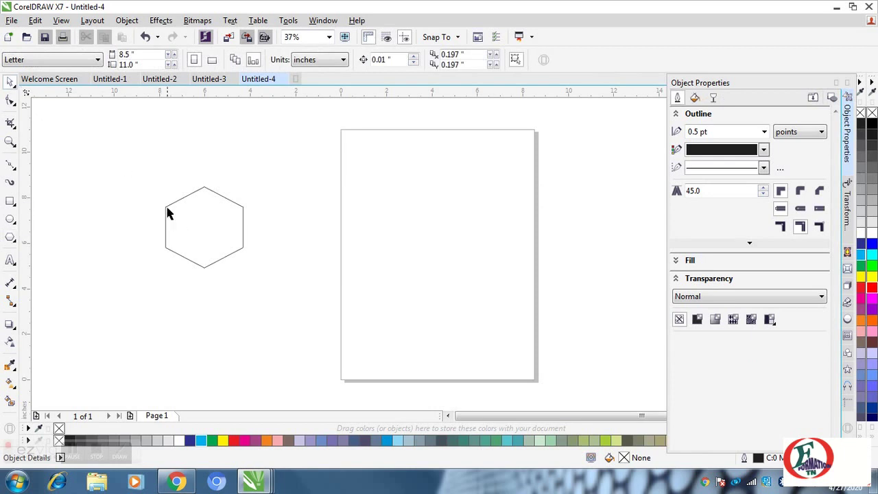
pyautogui.click(166, 209)
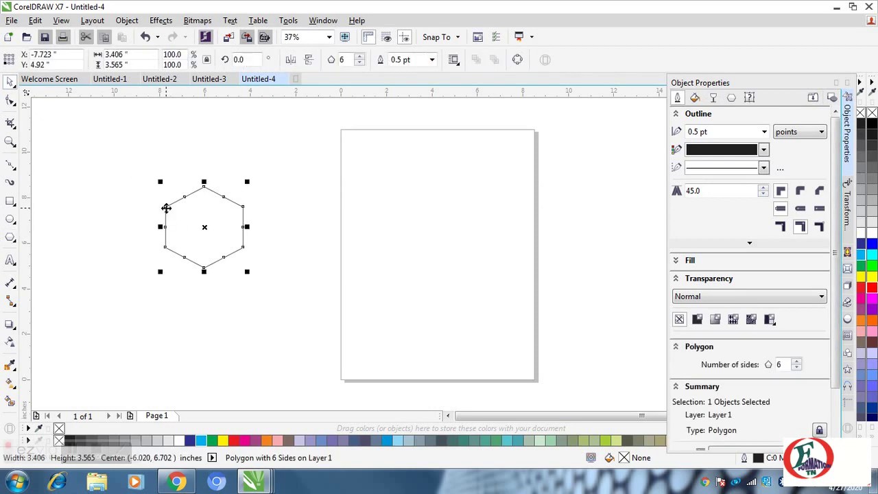
pyautogui.hotkey('ctrl', 'd')
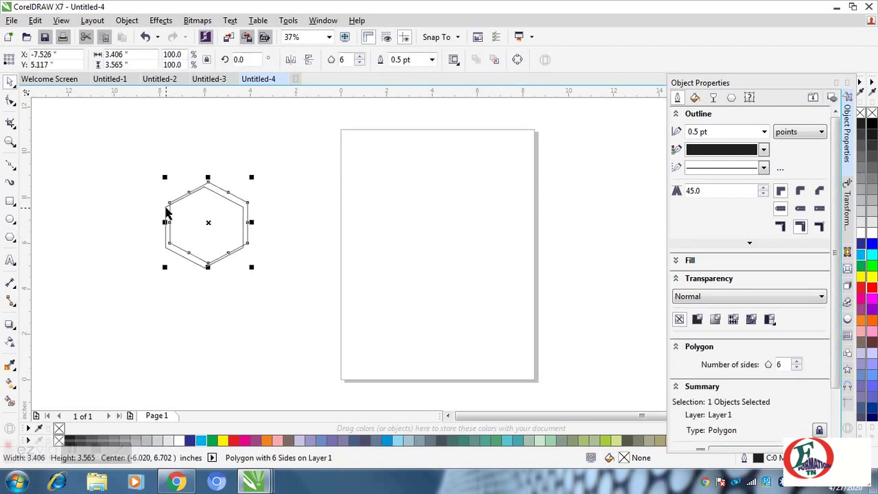
pyautogui.hotkey('ctrl', 'd')
pyautogui.hotkey('ctrl', 'd')
pyautogui.hotkey('ctrl', 'd')
pyautogui.hotkey('ctrl', 'd')
pyautogui.hotkey('ctrl', 'd')
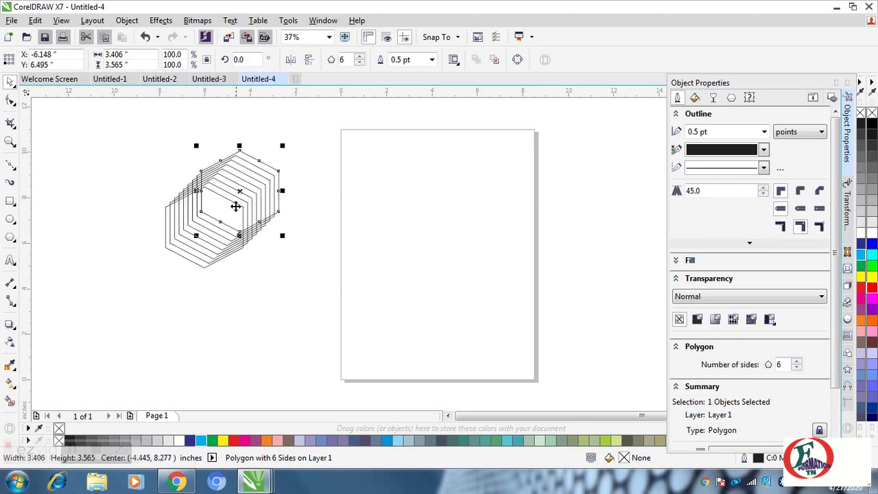
pyautogui.moveTo(232, 209); pyautogui.dragTo(450, 220)
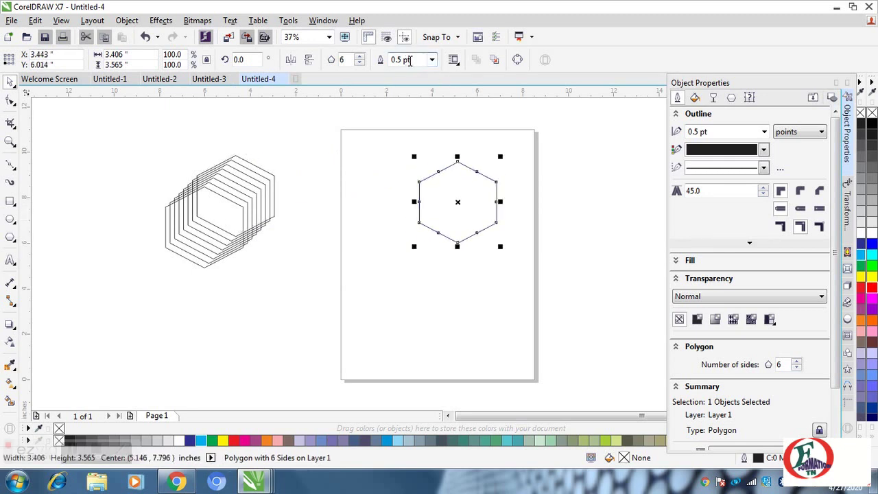
# Enable snapping to objects and clear the selection
pyautogui.click(458, 38)
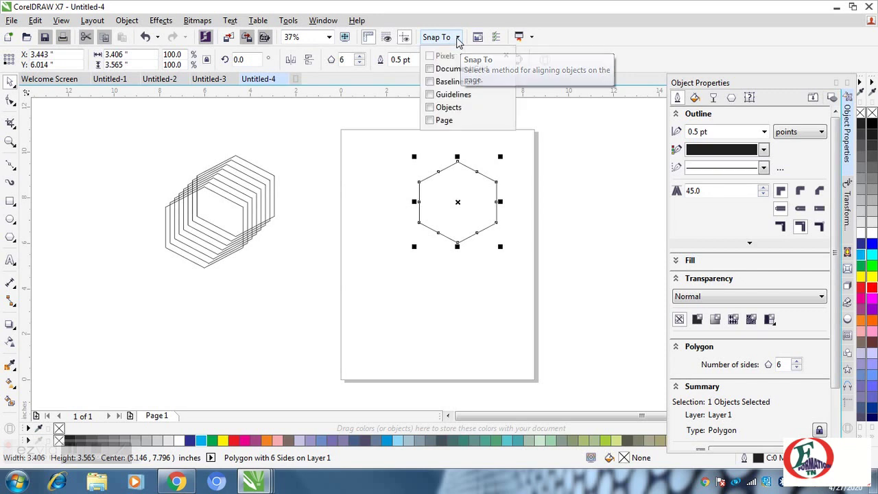
pyautogui.click(429, 109)
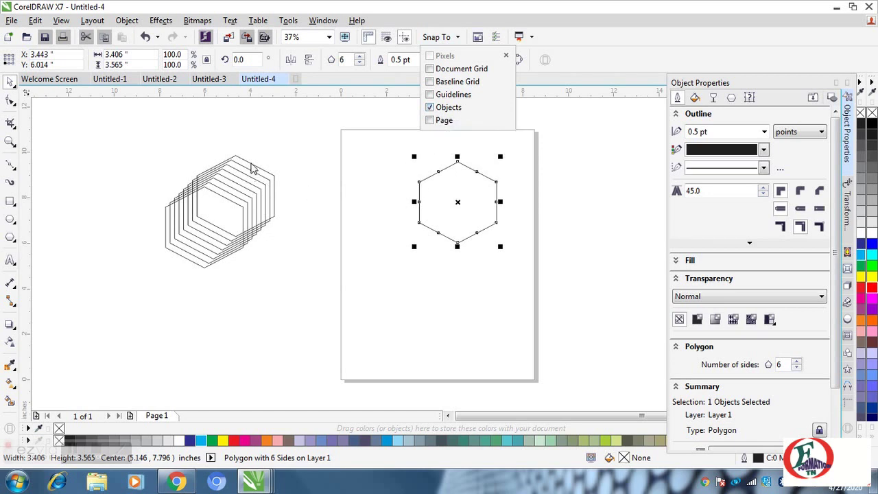
pyautogui.click(290, 155)
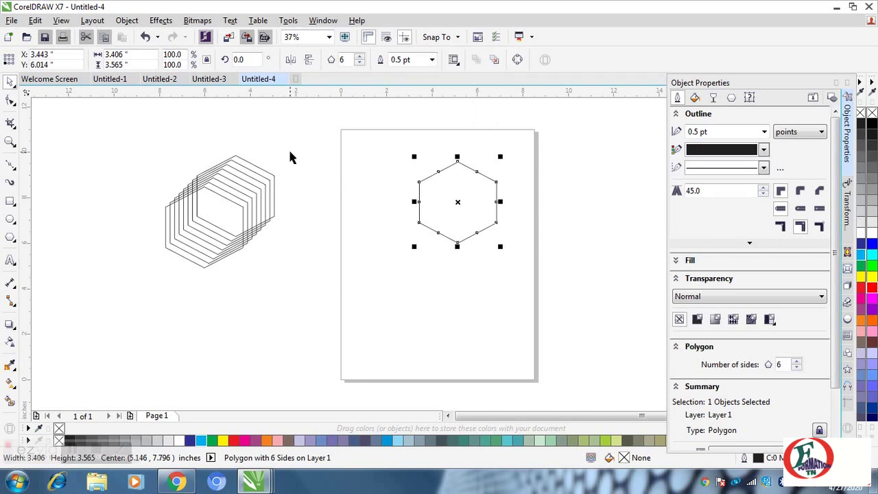
pyautogui.click(315, 247)
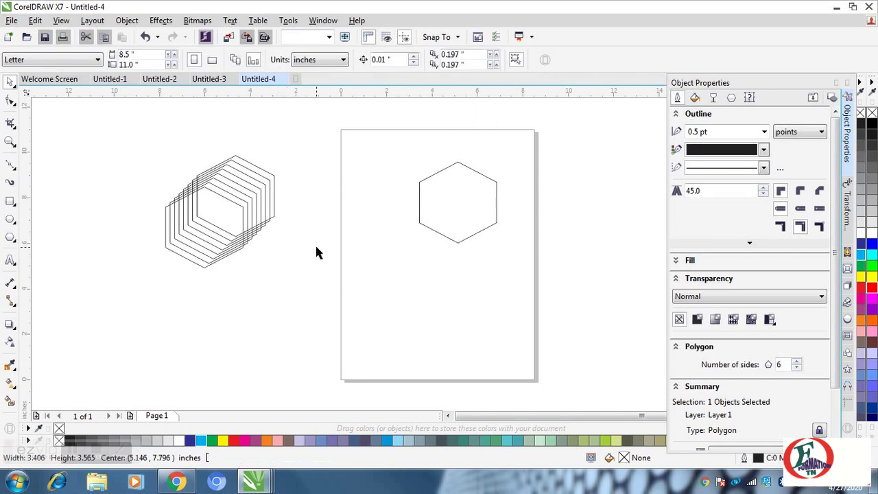
# Move the next hexagon from the stack against the left edge of the hexagon on the page, aligned in a row
pyautogui.click(268, 185)
pyautogui.moveTo(266, 173); pyautogui.dragTo(408, 177)
pyautogui.click(412, 255)
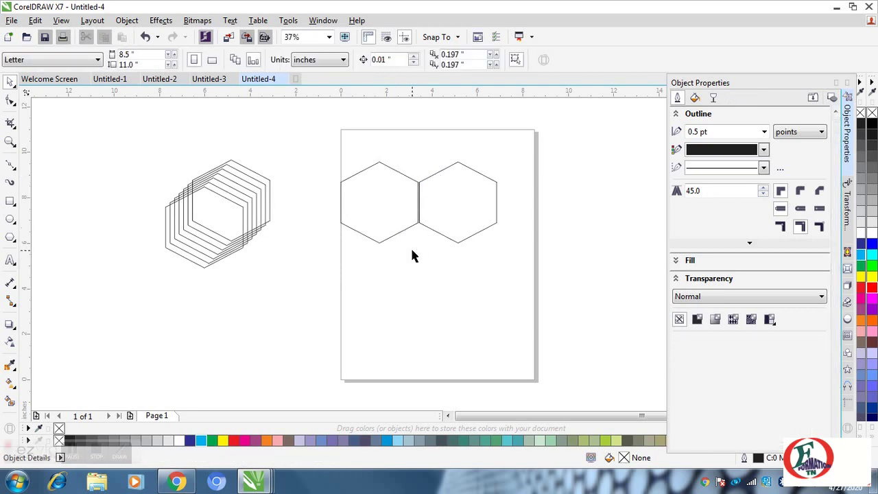
pyautogui.click(407, 181)
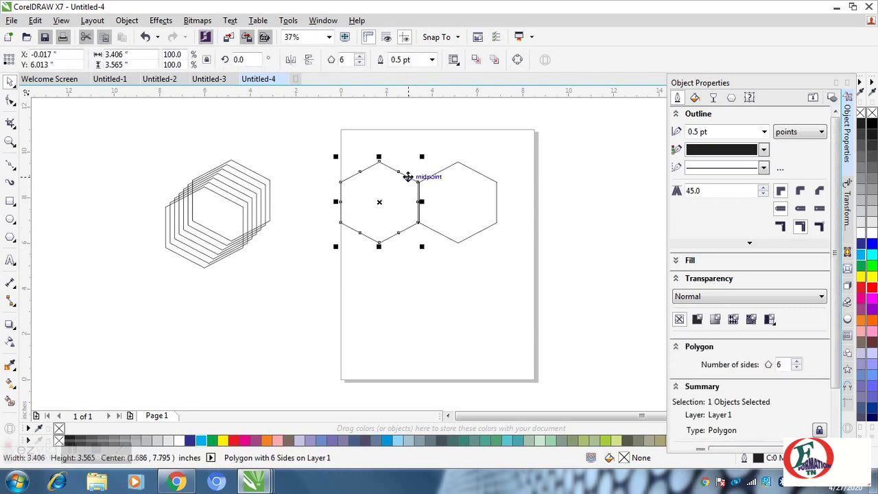
pyautogui.click(396, 270)
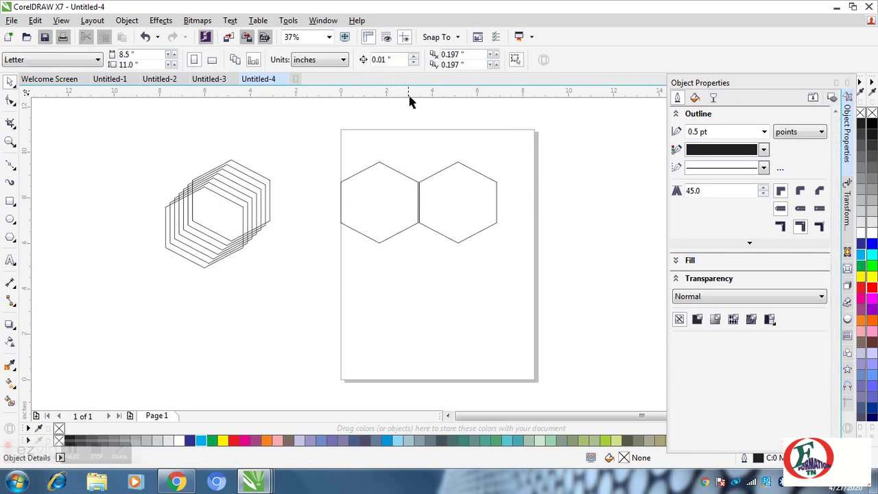
# Extend the row with a third hexagon from the stack, placed against the left edge of the second one
pyautogui.click(447, 36)
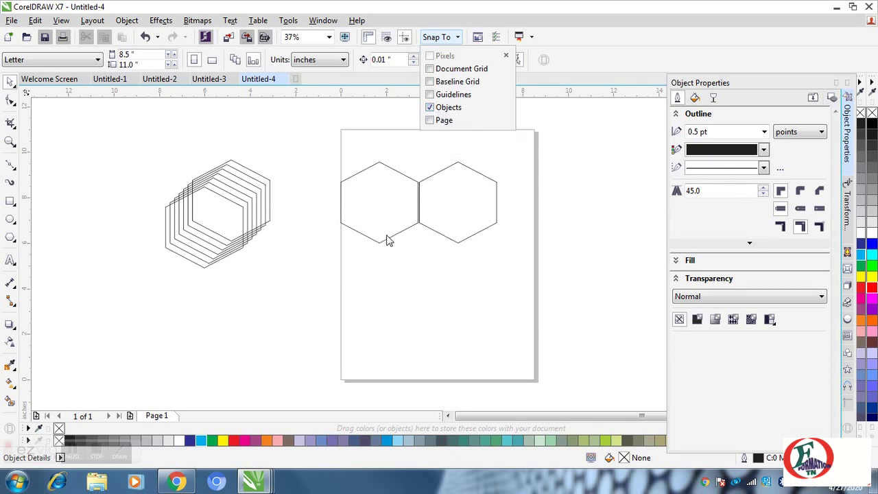
pyautogui.click(310, 118)
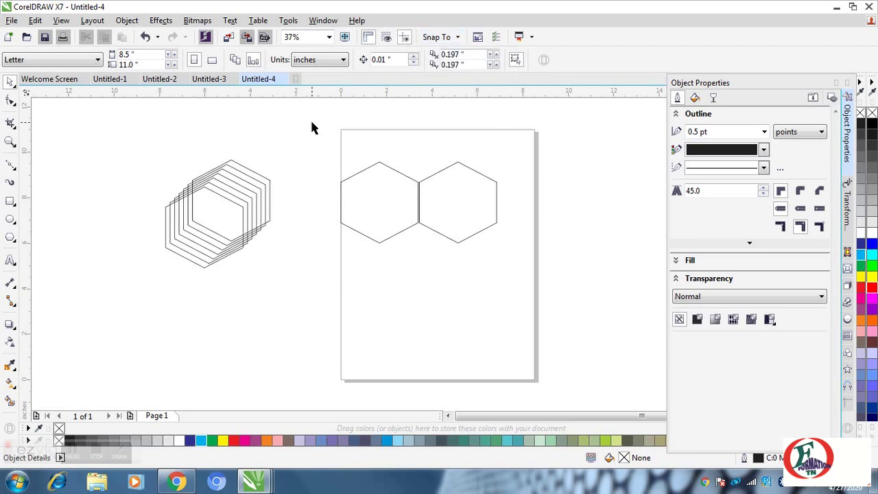
pyautogui.click(261, 178)
pyautogui.moveTo(260, 174); pyautogui.dragTo(333, 179)
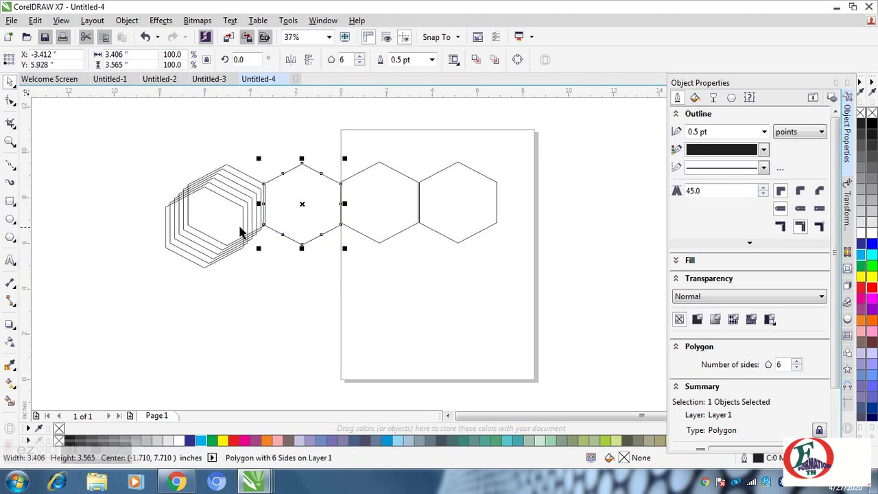
# Move two more hexagons from the stack below the row, nesting each between two upper hexagons in a honeycomb pattern
pyautogui.moveTo(237, 171); pyautogui.dragTo(428, 230)
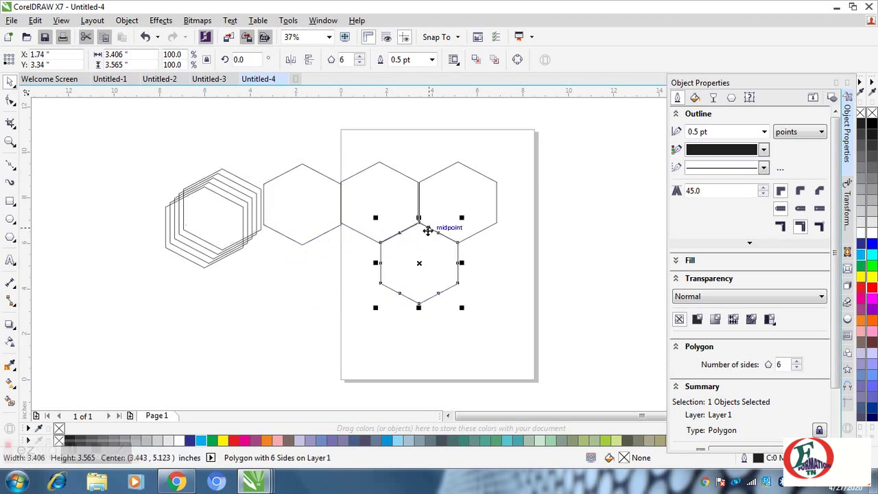
pyautogui.click(223, 169)
pyautogui.moveTo(222, 169); pyautogui.dragTo(341, 228)
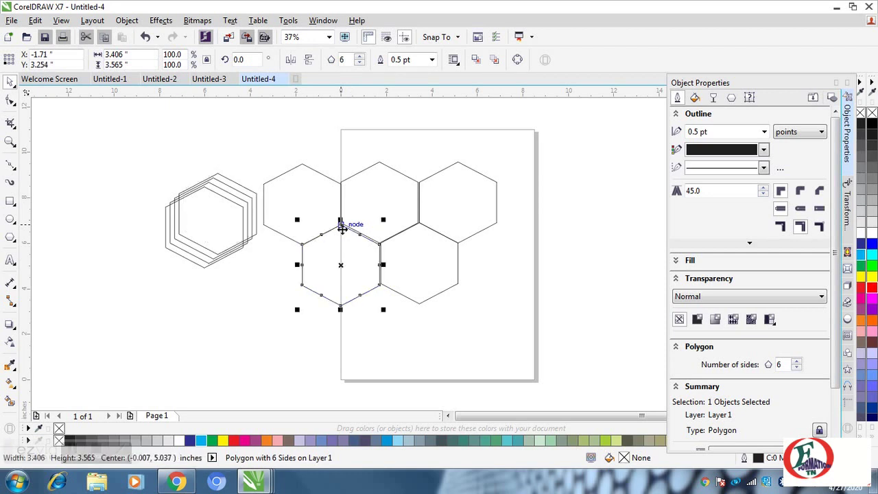
# Overlay two more stack hexagons on the honeycomb, each with its top vertex where two neighbouring upper-row hexagons meet
pyautogui.moveTo(233, 182); pyautogui.dragTo(354, 190)
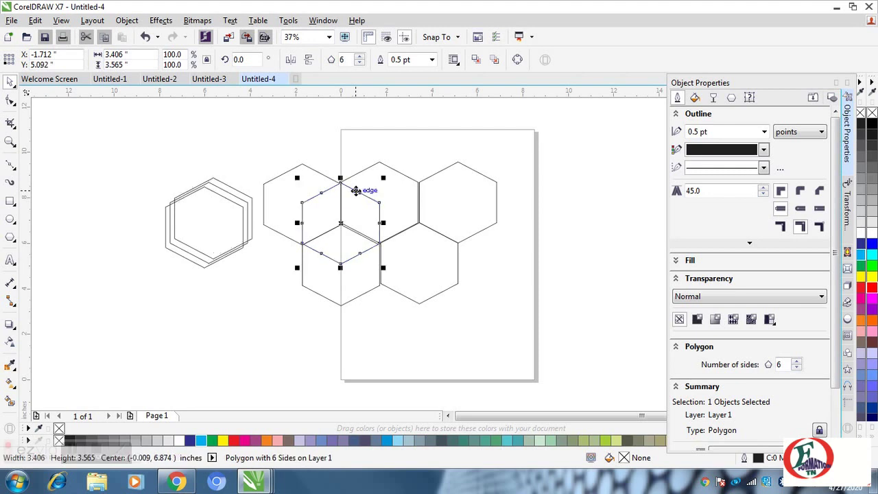
pyautogui.click(289, 260)
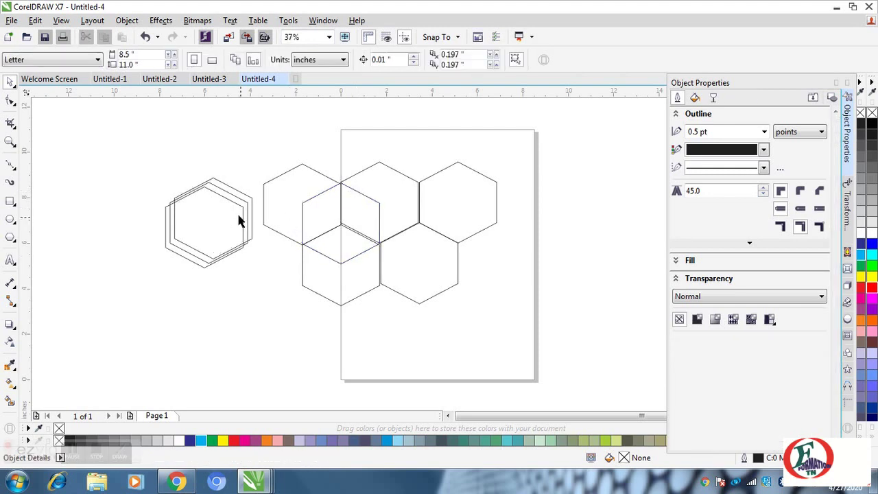
pyautogui.click(215, 192)
pyautogui.moveTo(216, 198); pyautogui.dragTo(424, 207)
pyautogui.click(409, 150)
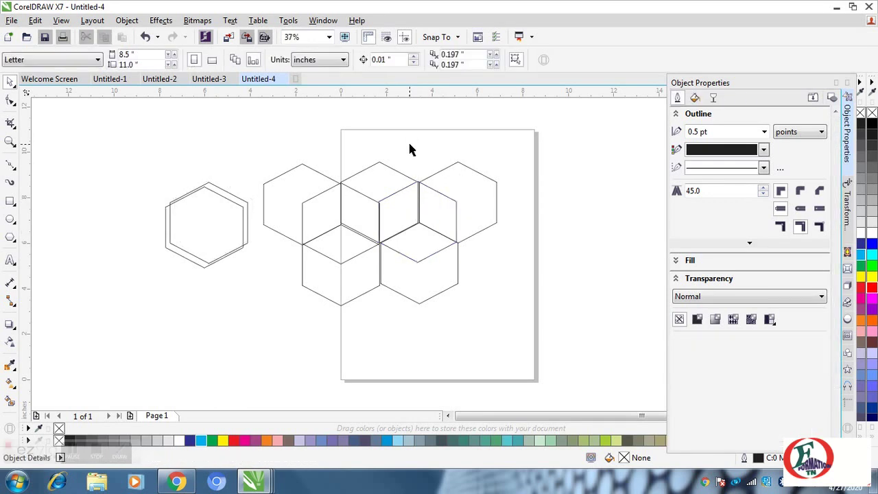
# Place the last two stack hexagons side by side above the upper row, each nested between two neighbouring hexagons
pyautogui.moveTo(213, 210); pyautogui.dragTo(345, 131)
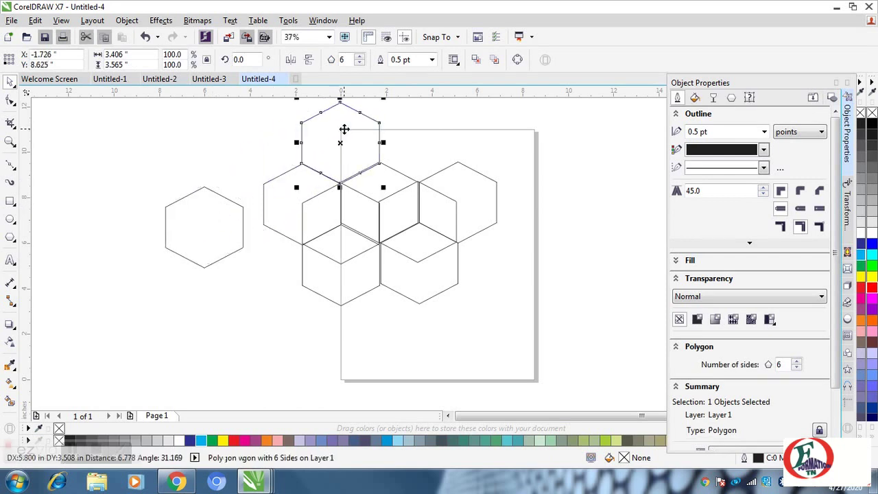
pyautogui.moveTo(208, 206); pyautogui.dragTo(421, 116)
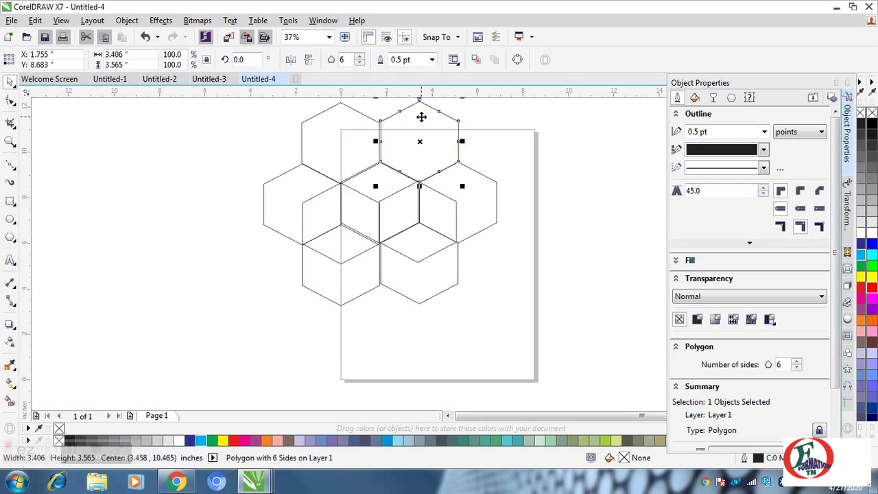
pyautogui.click(234, 244)
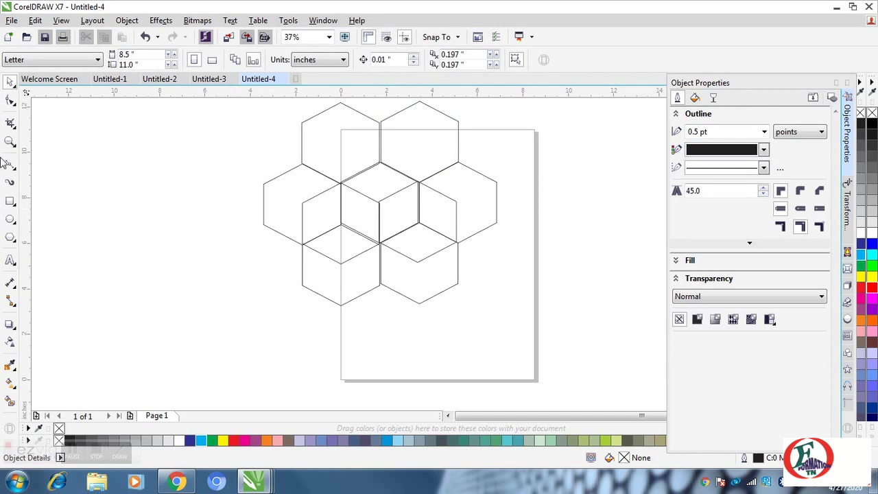
# Add the artistic text "FORNATIONTN" in the empty area below and to the left of the hexagon pattern
pyautogui.click(10, 261)
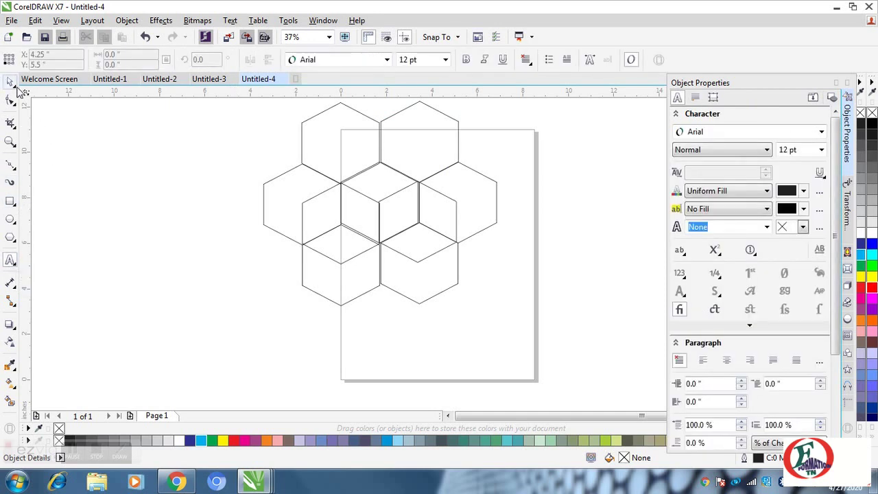
pyautogui.click(140, 288)
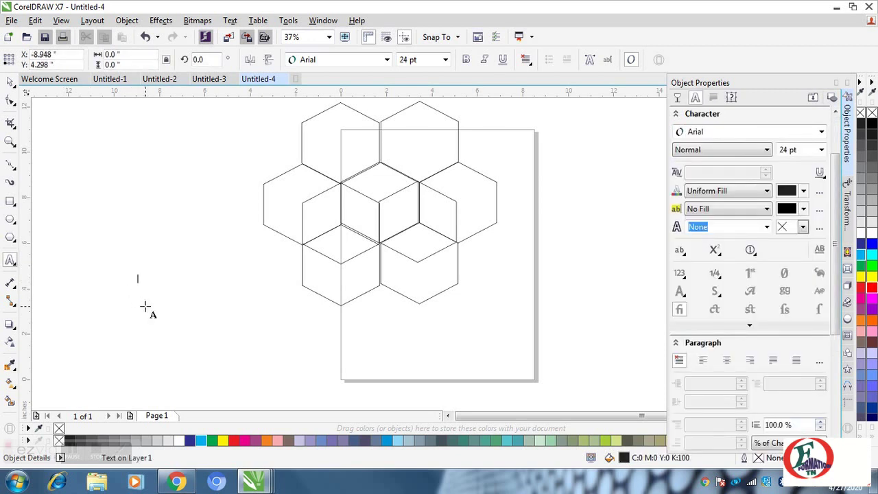
pyautogui.write('FORNATIONTN')
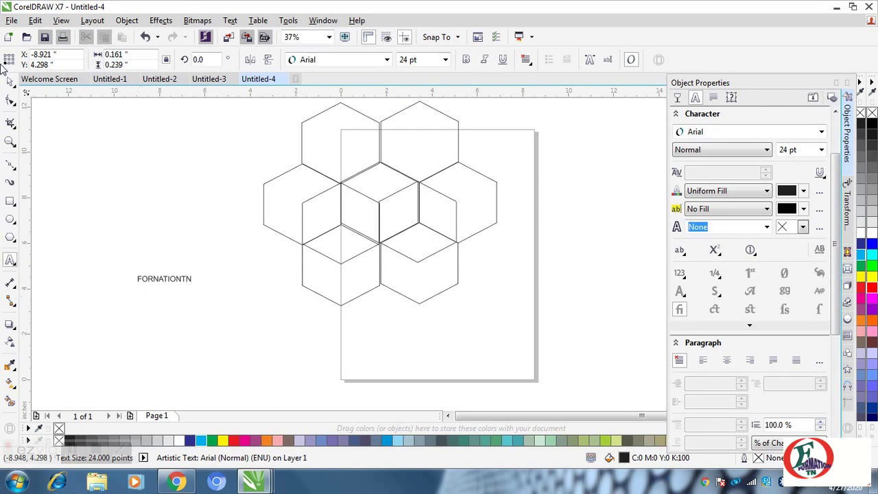
pyautogui.click(10, 81)
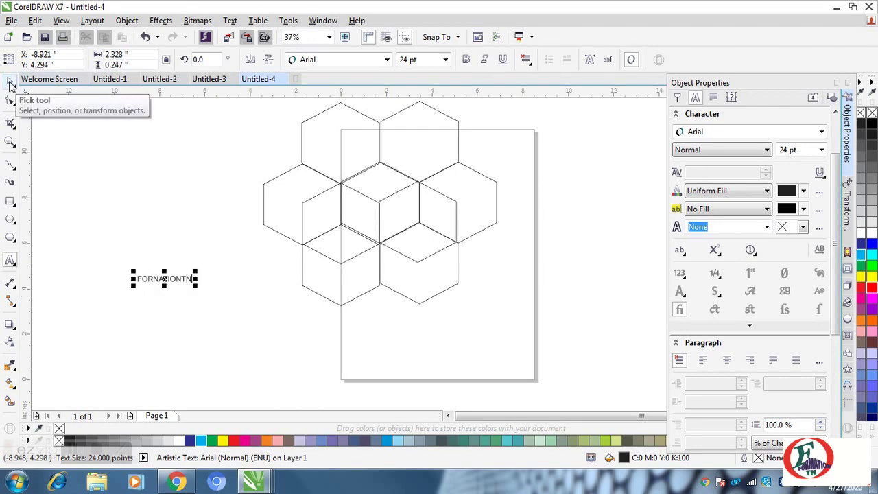
# Enlarge the text to about 8.9 by 2.5 inches and move it left, clear of the hexagons
pyautogui.moveTo(195, 278); pyautogui.dragTo(293, 303)
pyautogui.moveTo(214, 286); pyautogui.dragTo(215, 336)
pyautogui.moveTo(293, 305); pyautogui.dragTo(343, 306)
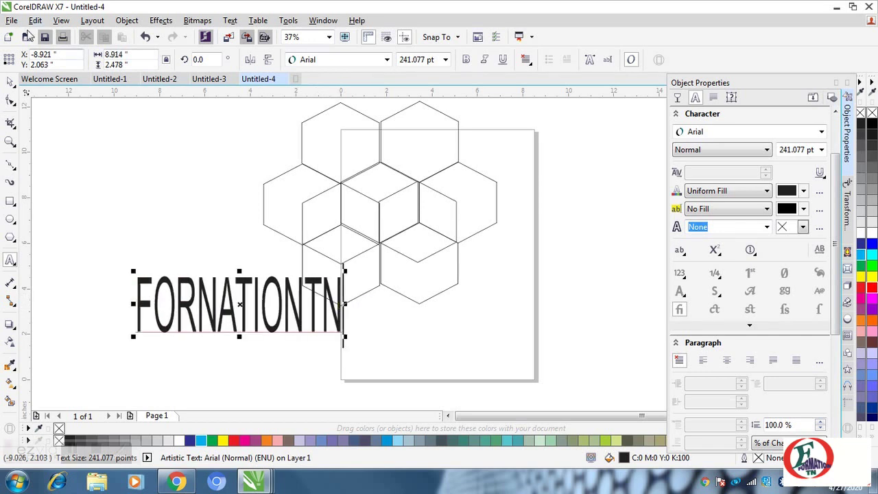
pyautogui.moveTo(239, 304); pyautogui.dragTo(172, 303)
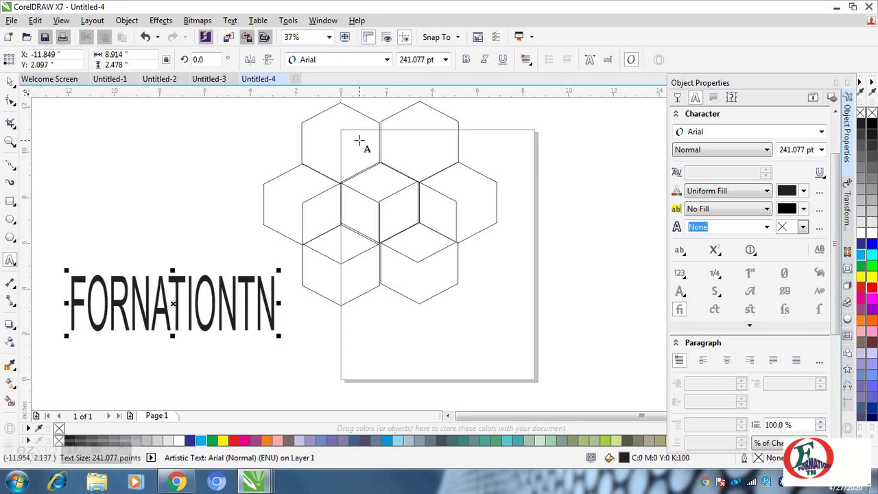
# Try the Aharoni and Bowlby One SC fonts on the text and stretch it to about 9.7 inches wide
pyautogui.click(388, 59)
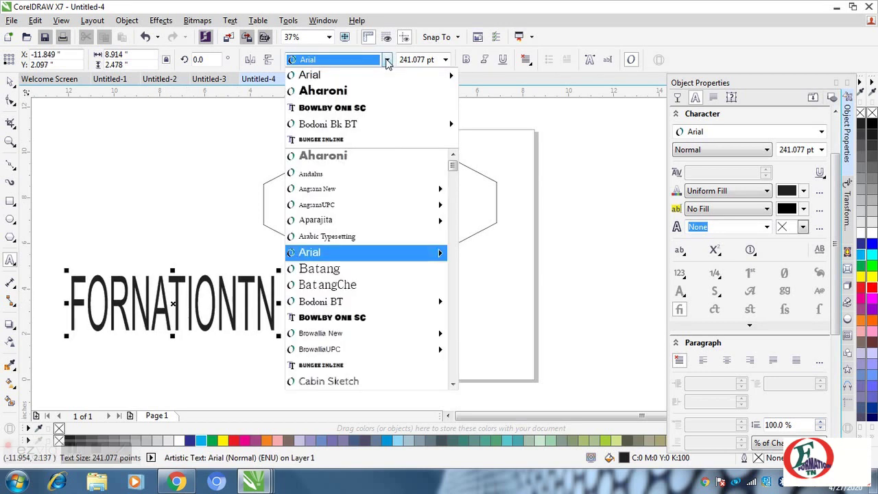
pyautogui.click(356, 97)
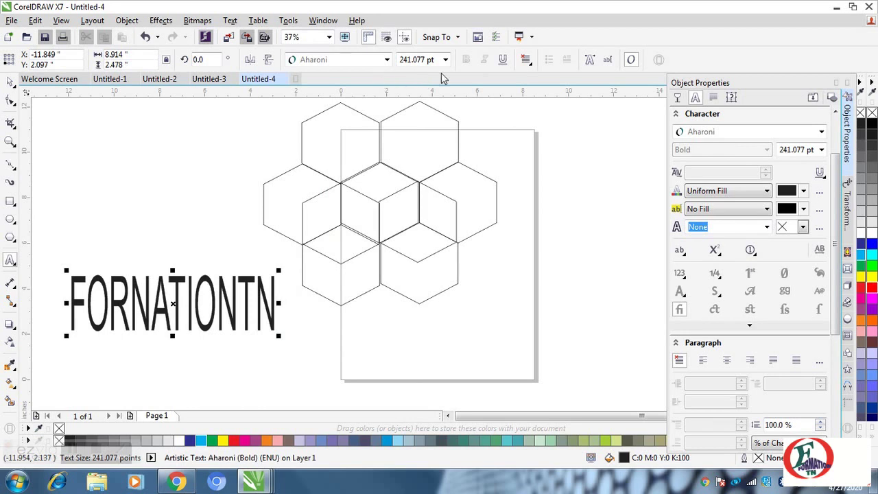
pyautogui.click(387, 60)
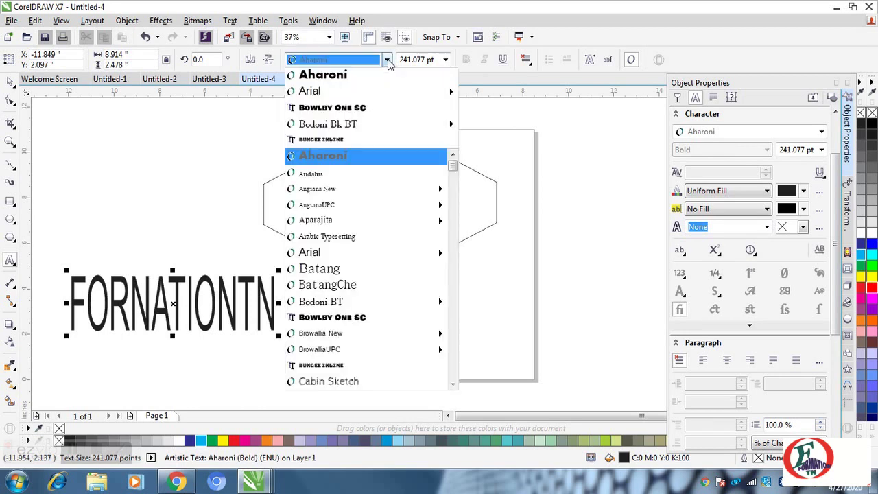
pyautogui.click(347, 108)
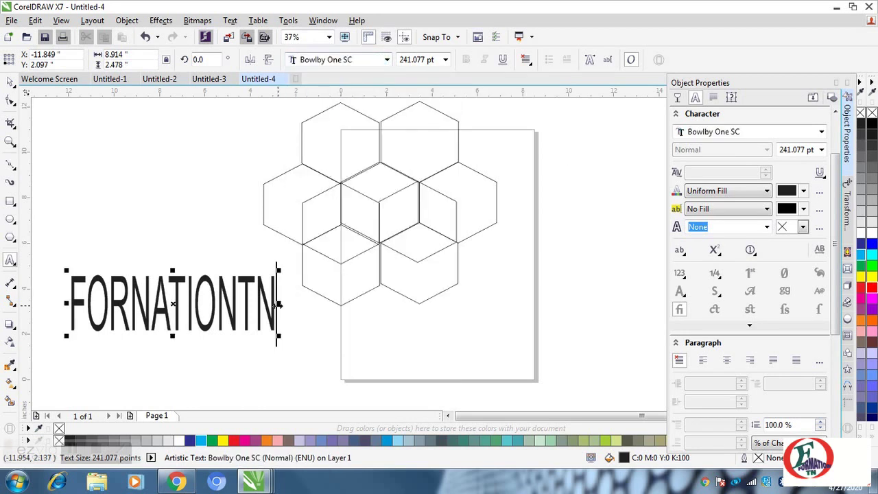
pyautogui.moveTo(278, 303); pyautogui.dragTo(296, 304)
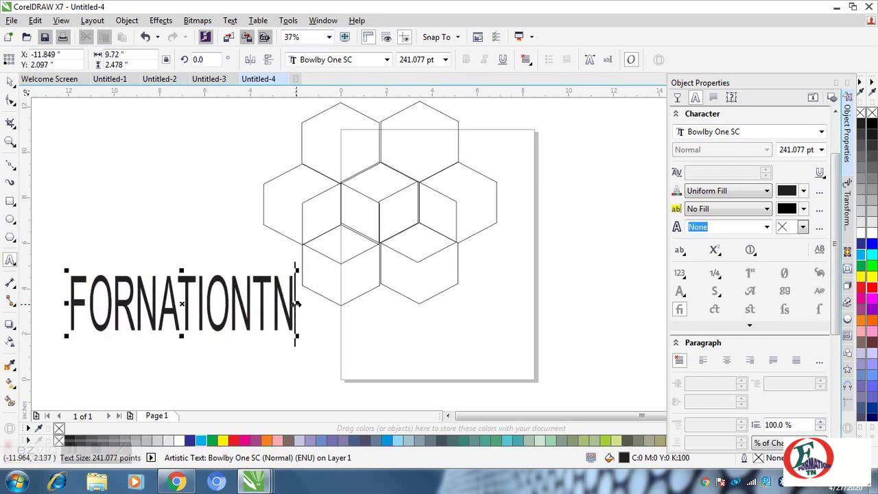
# Try text sizes of 8, 12 and 36 pt, and stretch the text to about 9.97 inches wide
pyautogui.click(446, 61)
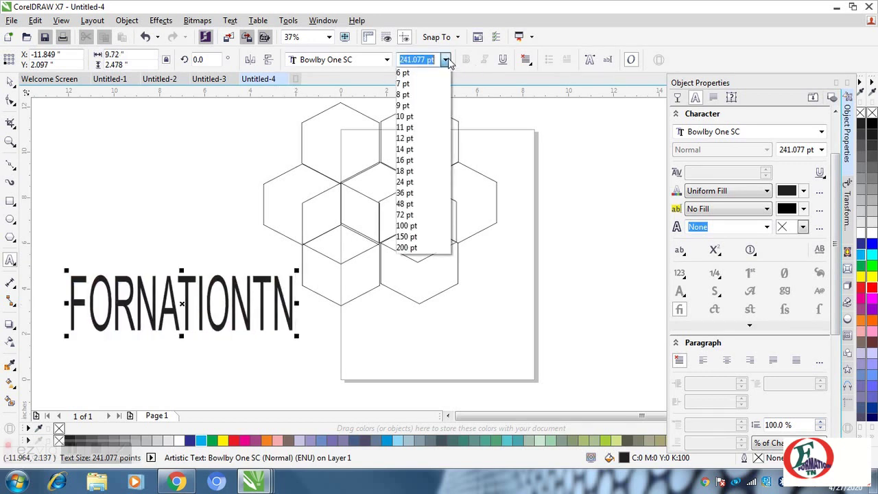
pyautogui.click(412, 95)
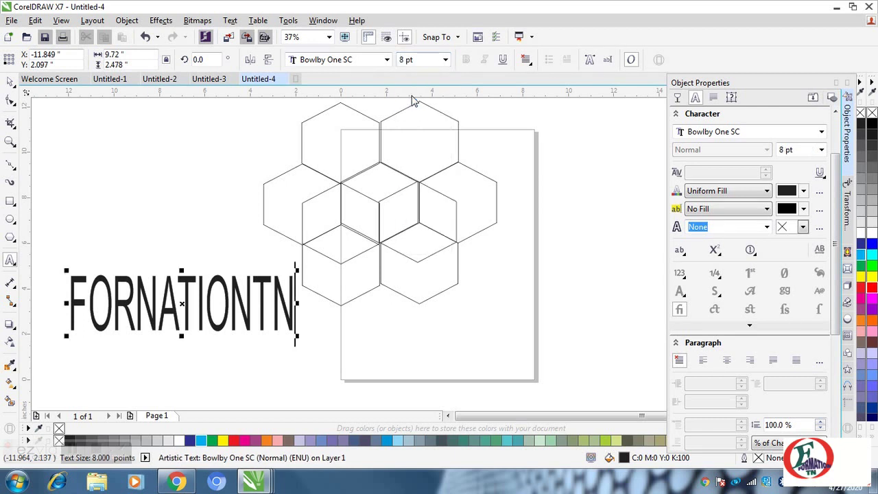
pyautogui.click(446, 61)
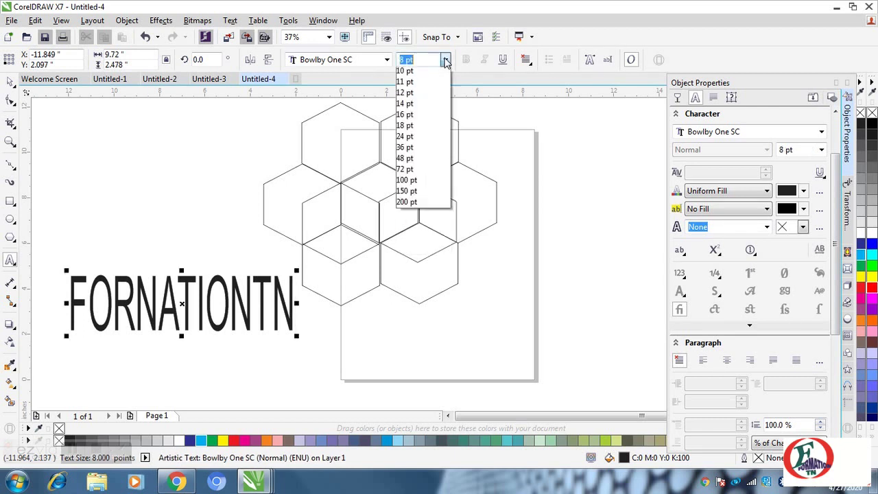
pyautogui.click(404, 137)
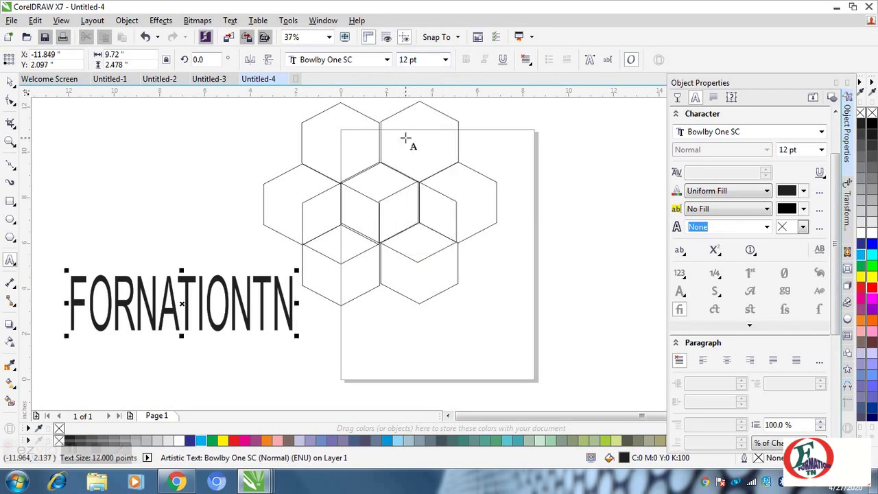
pyautogui.click(446, 61)
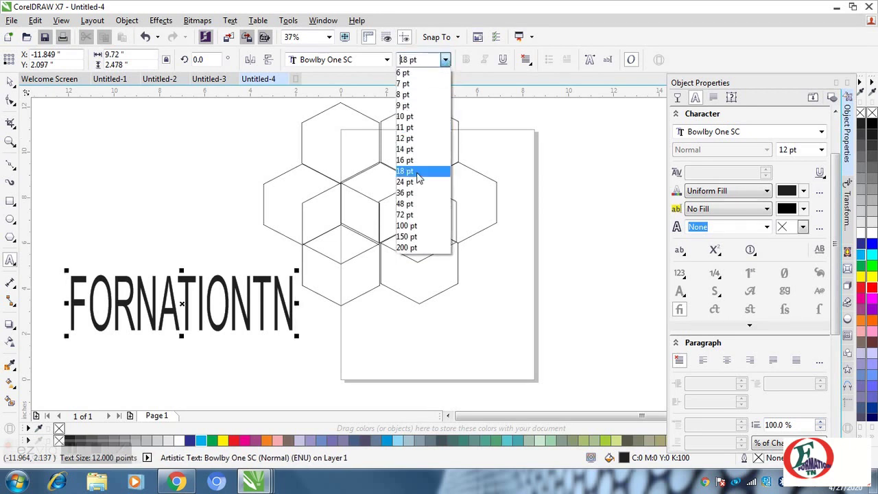
pyautogui.click(416, 193)
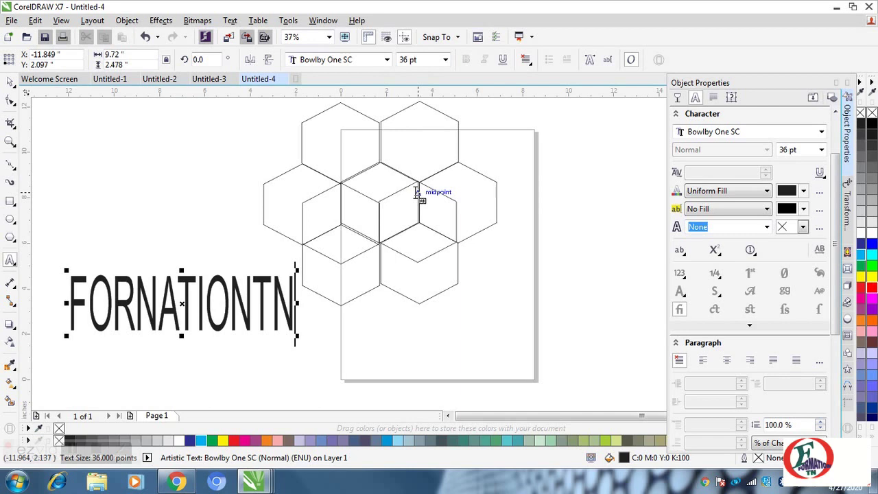
pyautogui.moveTo(300, 303); pyautogui.dragTo(303, 305)
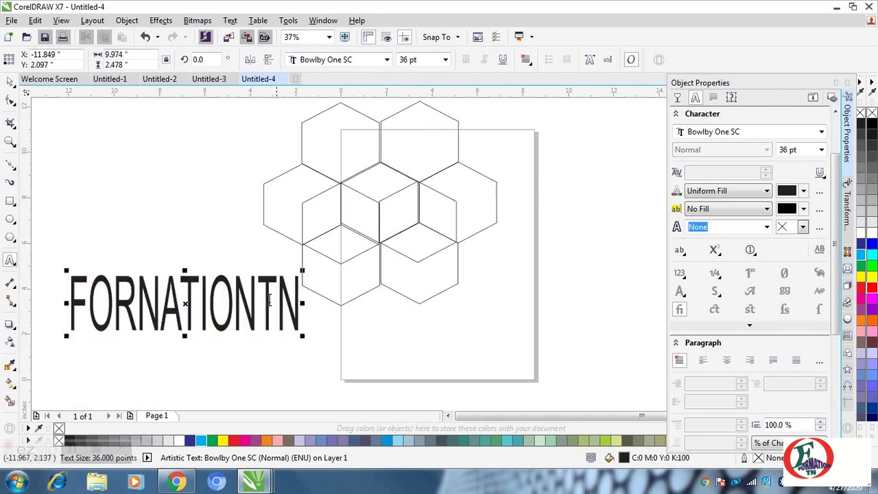
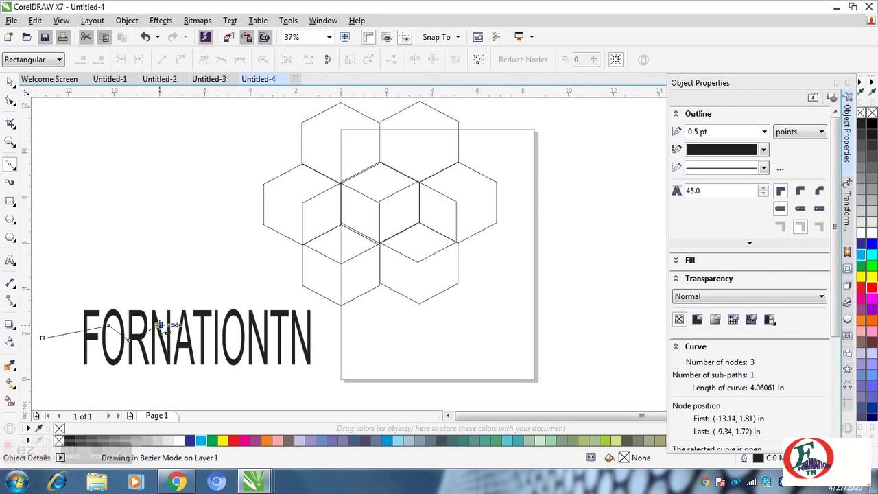
# Continue the open line as a zigzag through the middle of the text, ending just beyond its last letter
pyautogui.click(194, 342)
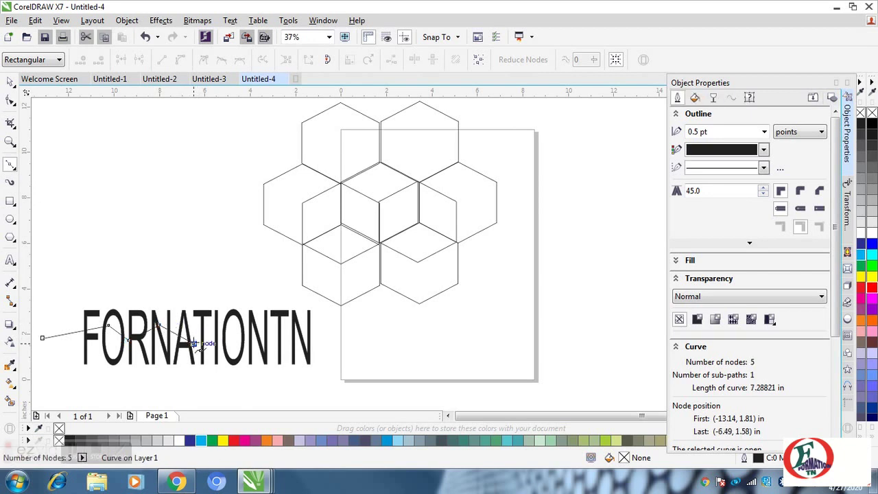
pyautogui.click(227, 329)
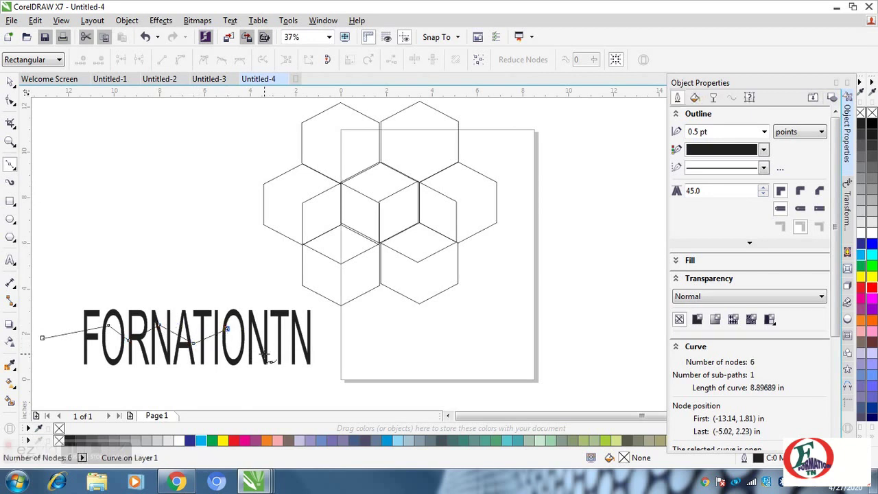
pyautogui.click(259, 343)
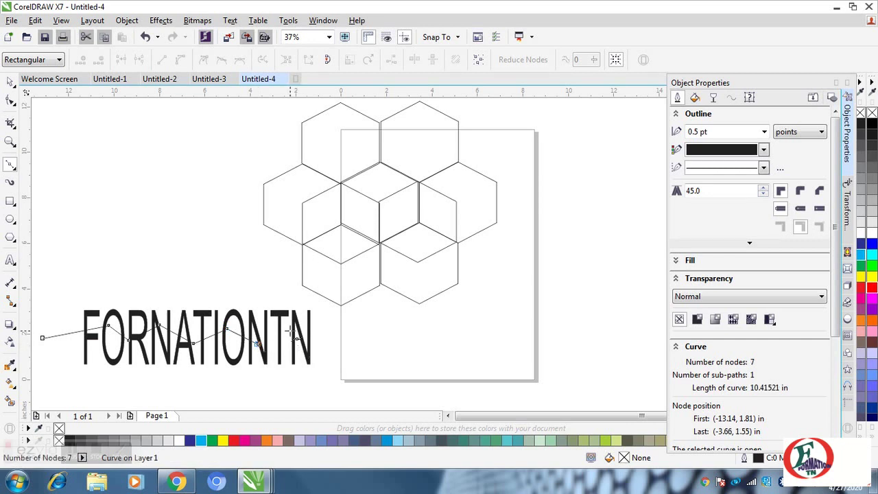
pyautogui.click(289, 329)
pyautogui.doubleClick(310, 342)
pyautogui.click(326, 314)
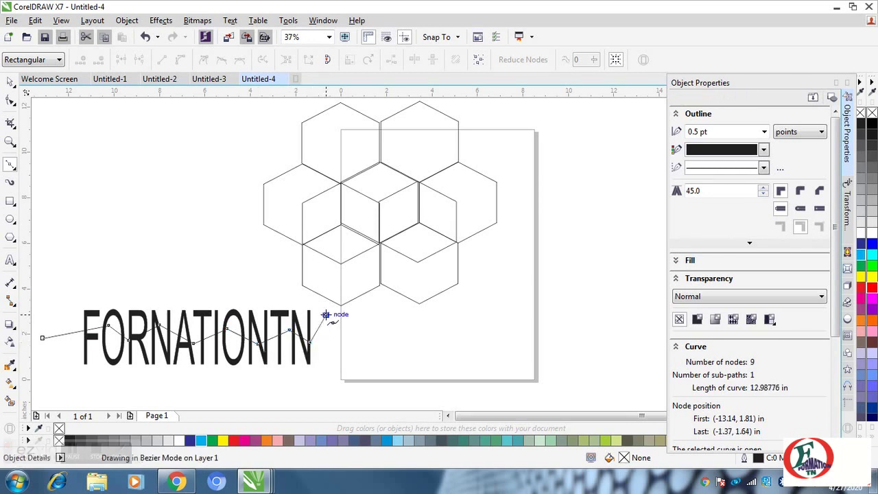
# Close the zigzag line into a shape with an arched run of segments over the text back to its starting node
pyautogui.click(287, 286)
pyautogui.click(234, 273)
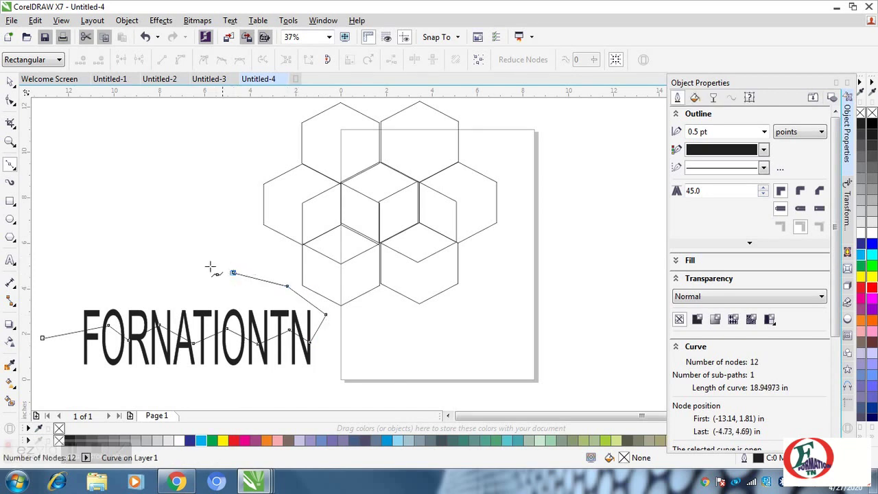
pyautogui.click(174, 266)
pyautogui.click(111, 270)
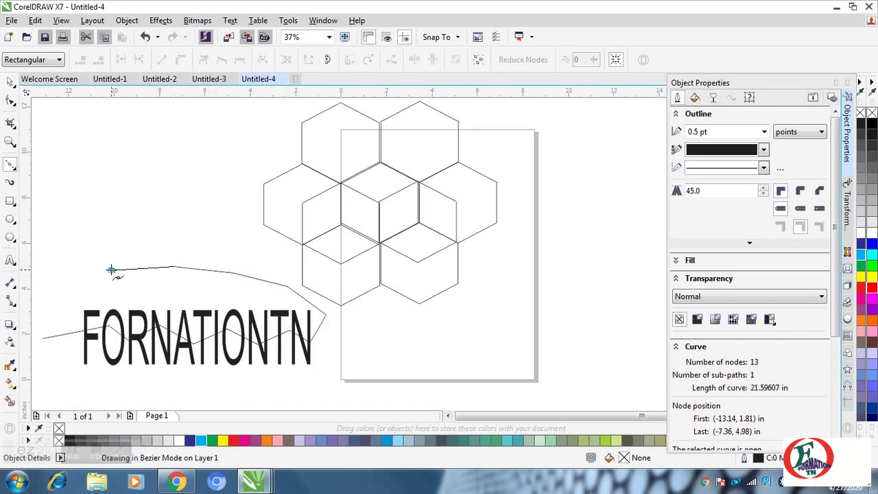
pyautogui.click(63, 288)
pyautogui.click(43, 338)
# Select the closed zigzag shape together with the text and intersect them
pyautogui.click(10, 84)
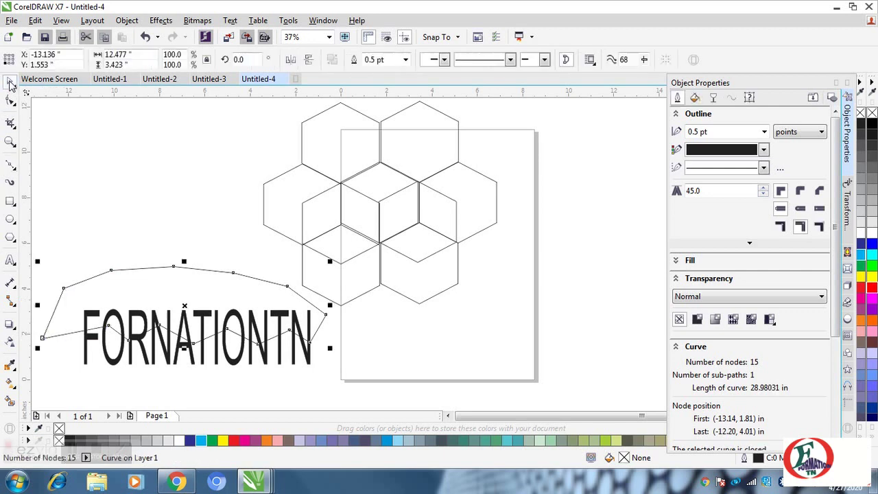
pyautogui.keyDown('shift'); pyautogui.click(94, 314); pyautogui.keyUp('shift')
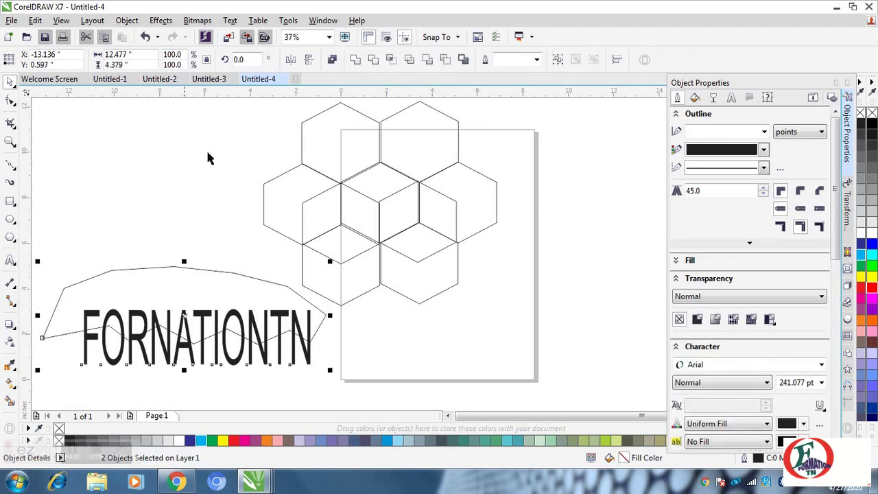
pyautogui.click(392, 60)
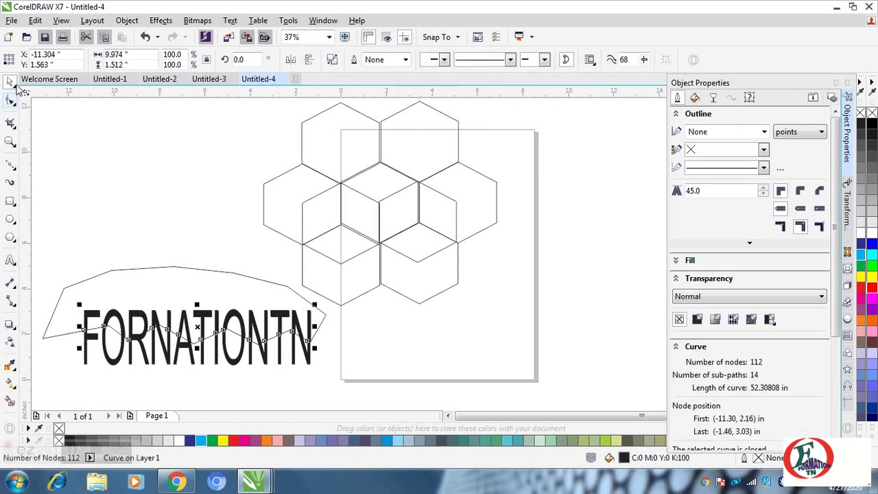
# Trim the closed zigzag shape with the text, then shift the trimmed shape slightly and deselect it
pyautogui.click(85, 365)
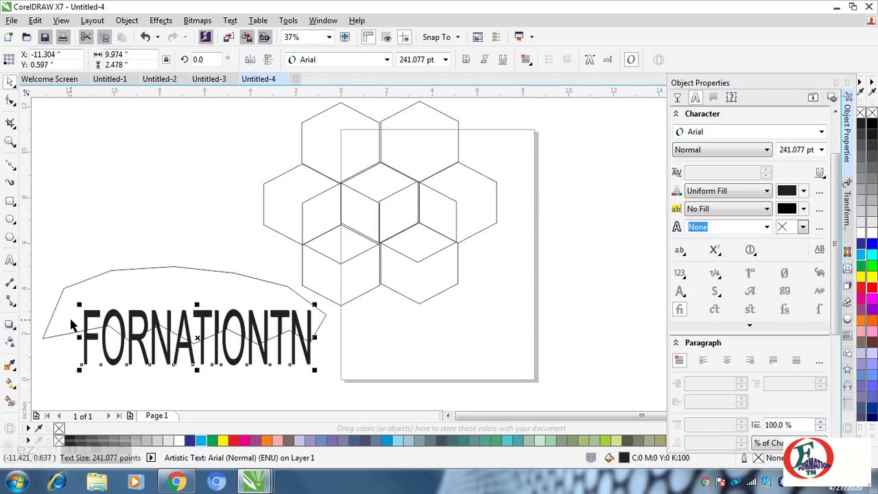
pyautogui.keyDown('shift'); pyautogui.click(61, 336); pyautogui.keyUp('shift')
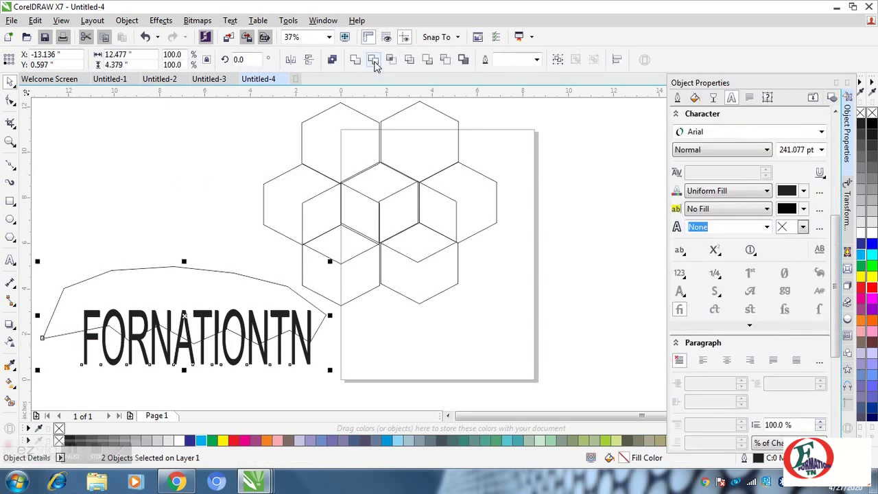
pyautogui.click(374, 62)
pyautogui.moveTo(159, 267)
pyautogui.mouseDown()
pyautogui.moveTo(520, 274)
pyautogui.moveTo(553, 254)
pyautogui.moveTo(147, 260)
pyautogui.moveTo(158, 266)
pyautogui.mouseUp()
pyautogui.click(158, 266)
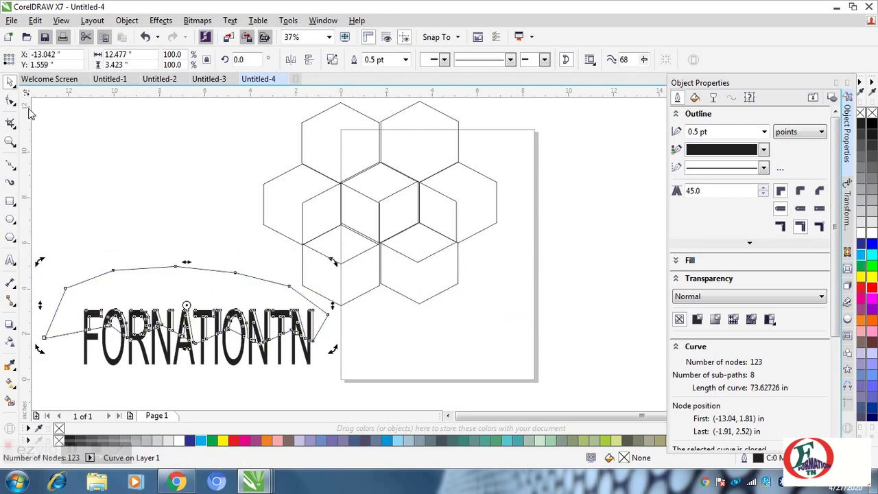
pyautogui.click(136, 226)
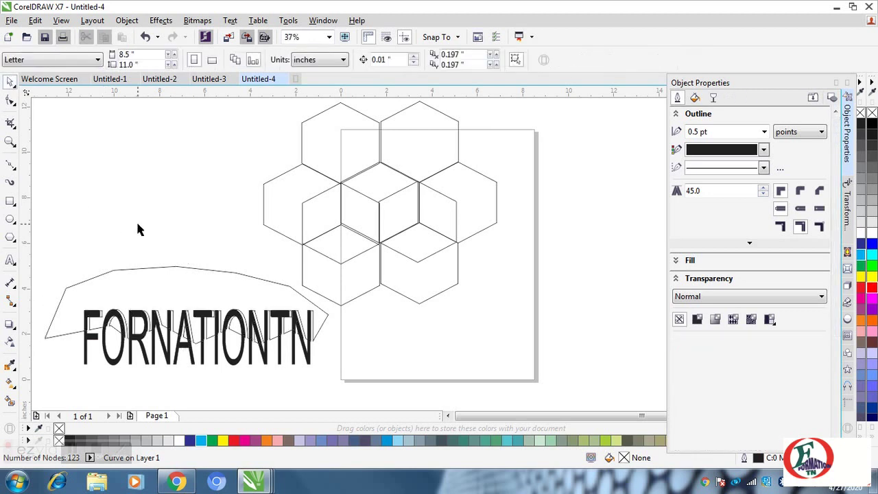
# Move the trimmed zigzag shape away from the text onto the lower part of the page, then back over the text
pyautogui.click(131, 270)
pyautogui.moveTo(134, 267); pyautogui.dragTo(462, 299)
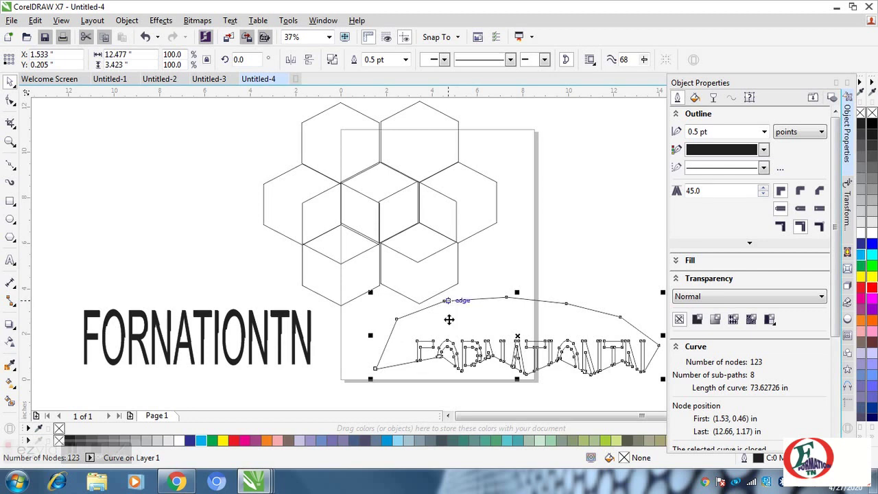
pyautogui.click(447, 355)
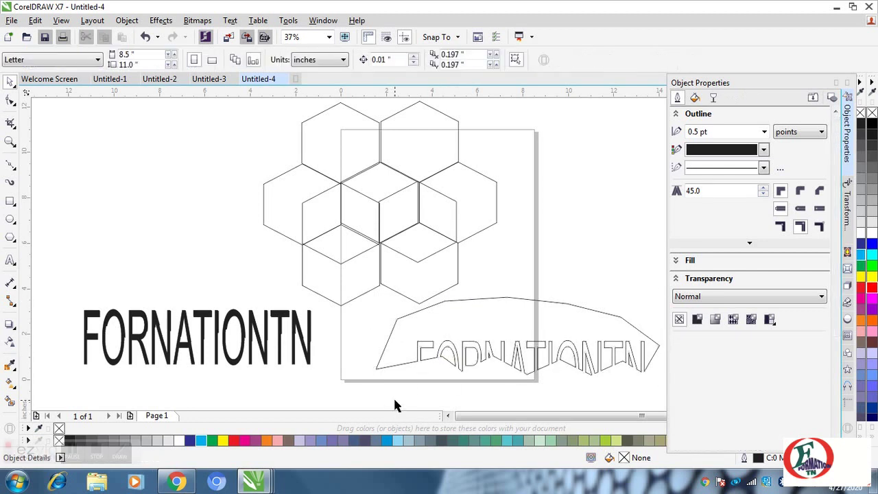
pyautogui.moveTo(457, 359); pyautogui.dragTo(123, 305)
# Undo the moves and the trim of the zigzag shape, leaving it and the text deselected
pyautogui.hotkey('ctrl', 'z')
pyautogui.hotkey('ctrl', 'shift', 'z')
pyautogui.press('Down')
pyautogui.keyDown('shift'); pyautogui.click(124, 305); pyautogui.keyUp('shift')
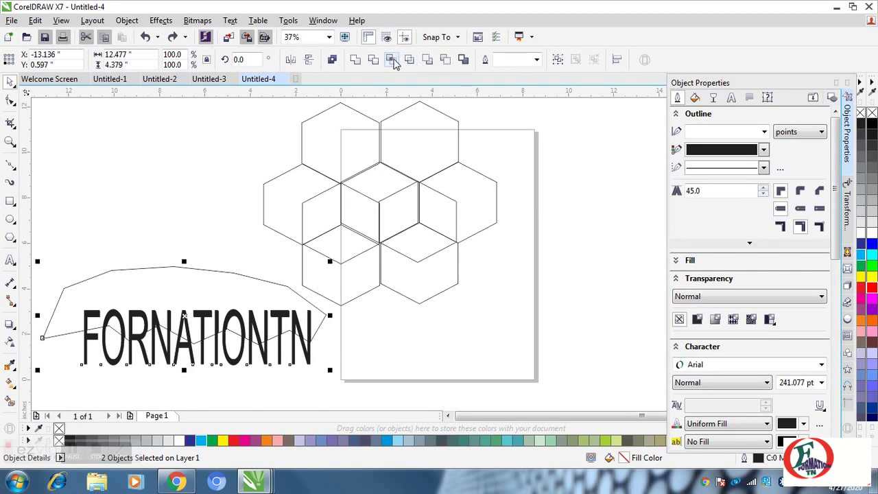
pyautogui.click(150, 181)
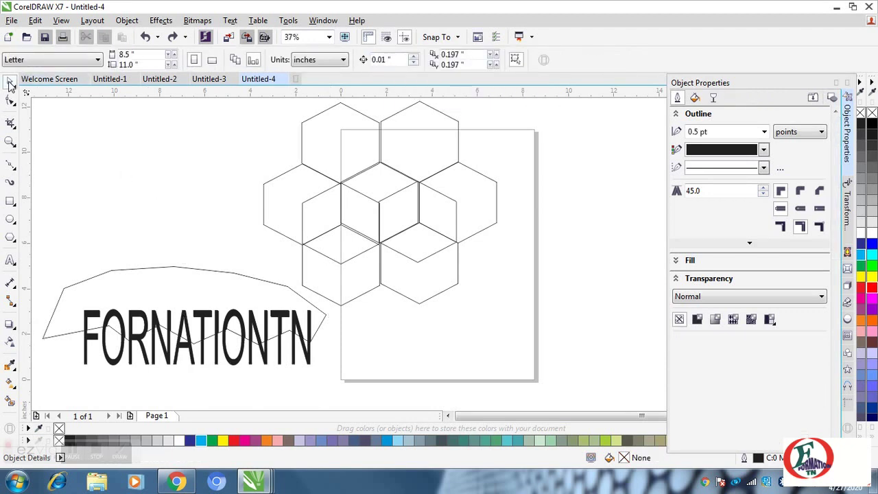
# Select the closed zigzag shape together with the FORNATIONTN text and create their intersection
pyautogui.click(54, 310)
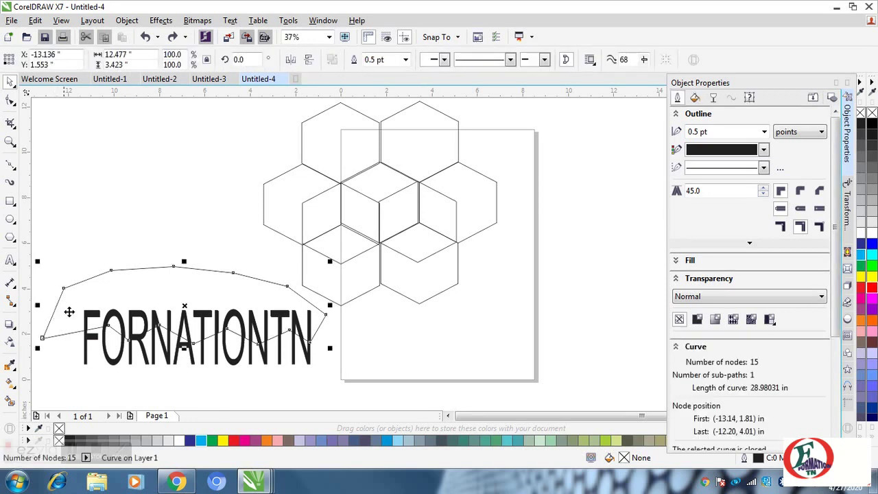
pyautogui.click(85, 365)
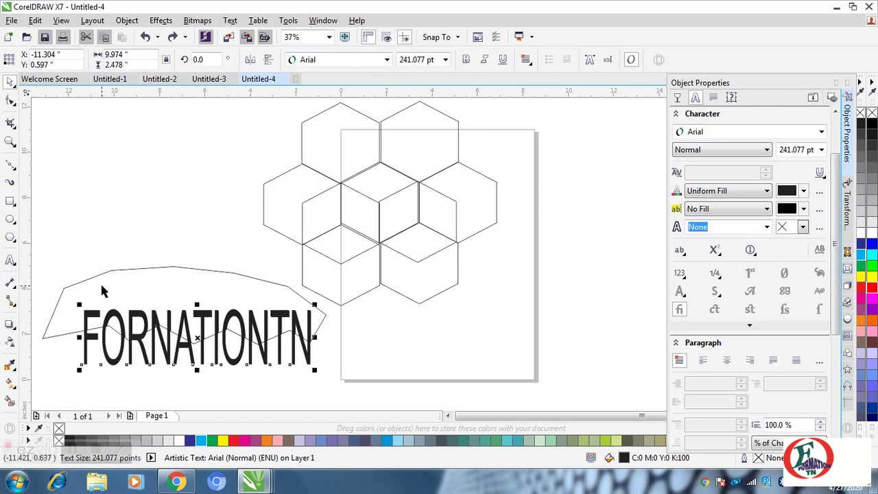
pyautogui.keyDown('shift'); pyautogui.click(44, 338); pyautogui.keyUp('shift')
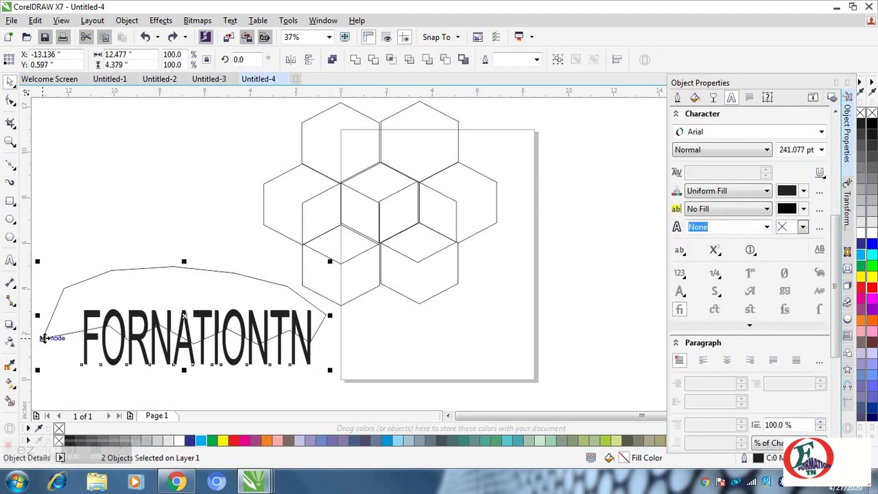
pyautogui.press('Tab')
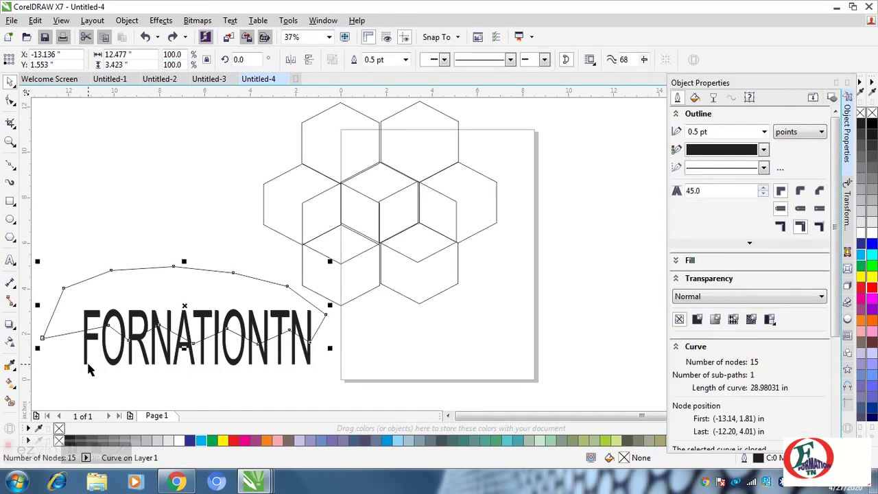
pyautogui.keyDown('shift'); pyautogui.click(88, 367); pyautogui.keyUp('shift')
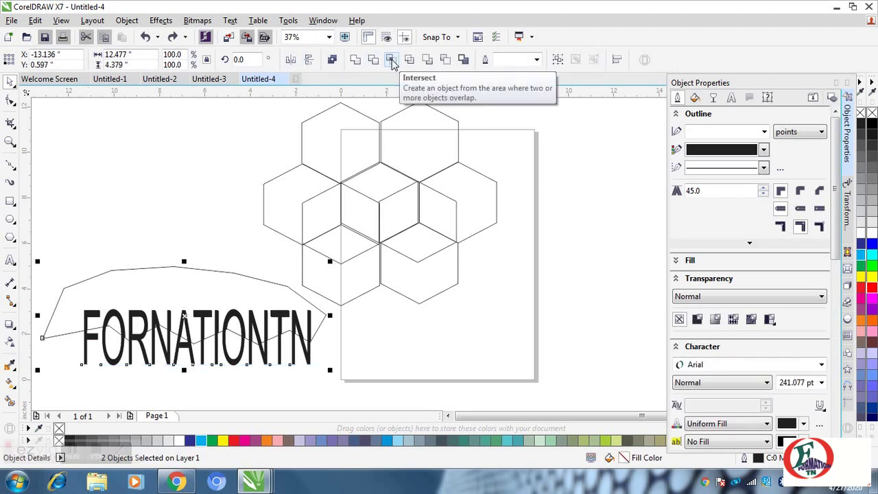
pyautogui.click(391, 61)
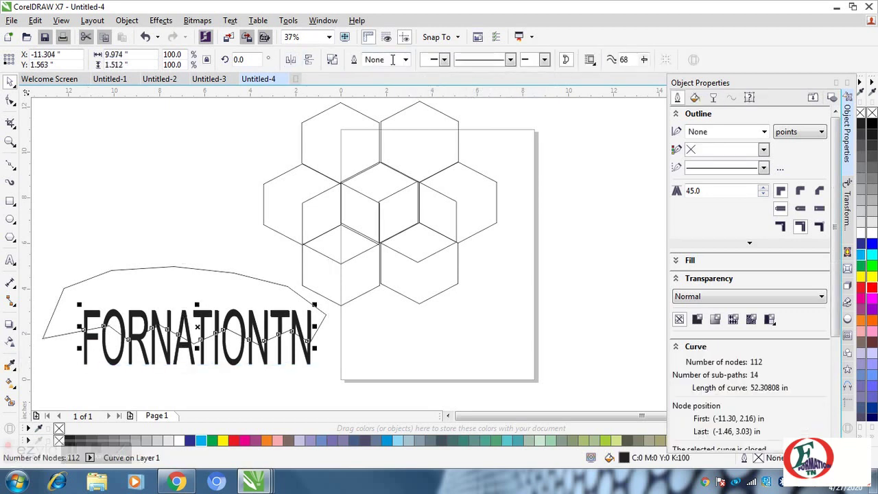
# Trim the text with the newly intersected letter tops and deselect the result
pyautogui.keyDown('shift'); pyautogui.click(87, 363); pyautogui.keyUp('shift')
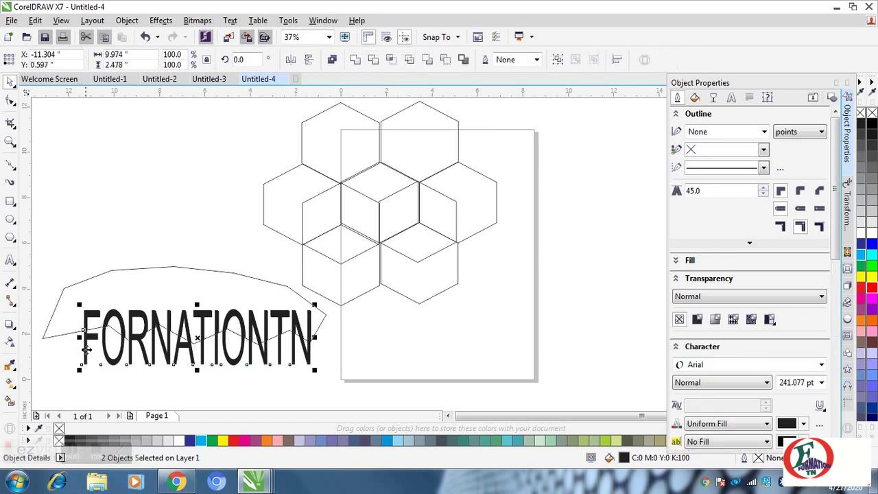
pyautogui.click(374, 61)
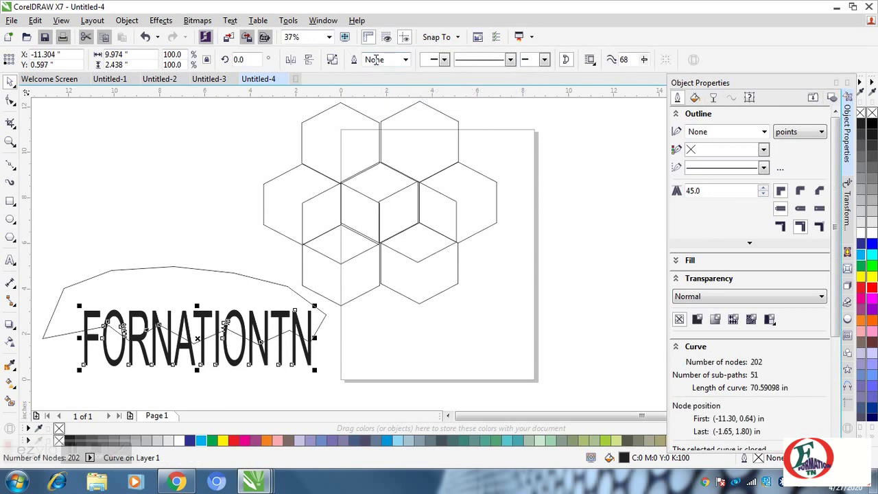
pyautogui.click(132, 212)
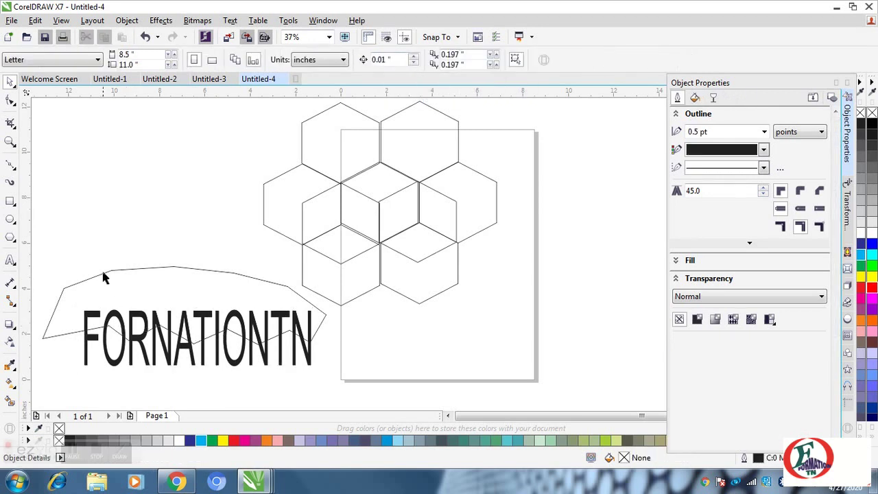
# Move the zigzag shape off the text to the page's lower area, then lift the intersected letter tops above the text and fill them magenta
pyautogui.moveTo(103, 278)
pyautogui.mouseDown()
pyautogui.moveTo(108, 270)
pyautogui.moveTo(196, 308)
pyautogui.moveTo(413, 290)
pyautogui.moveTo(522, 304)
pyautogui.mouseUp()
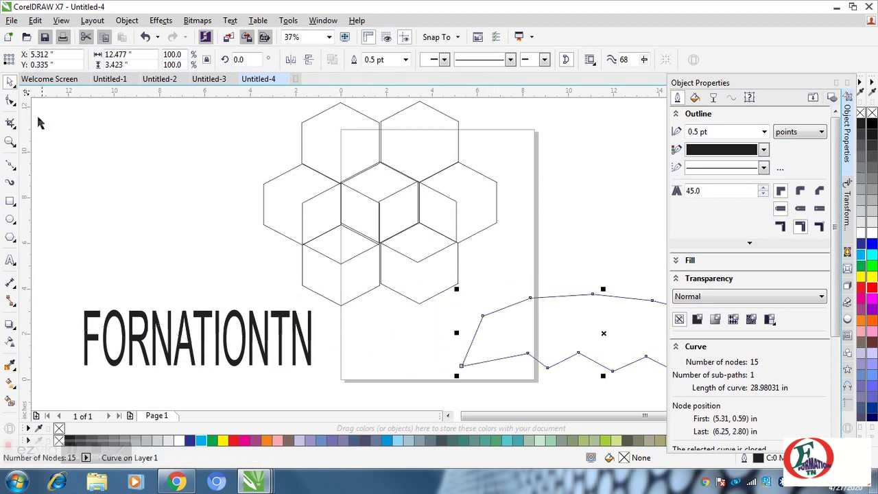
pyautogui.click(137, 312)
pyautogui.moveTo(135, 310); pyautogui.dragTo(130, 257)
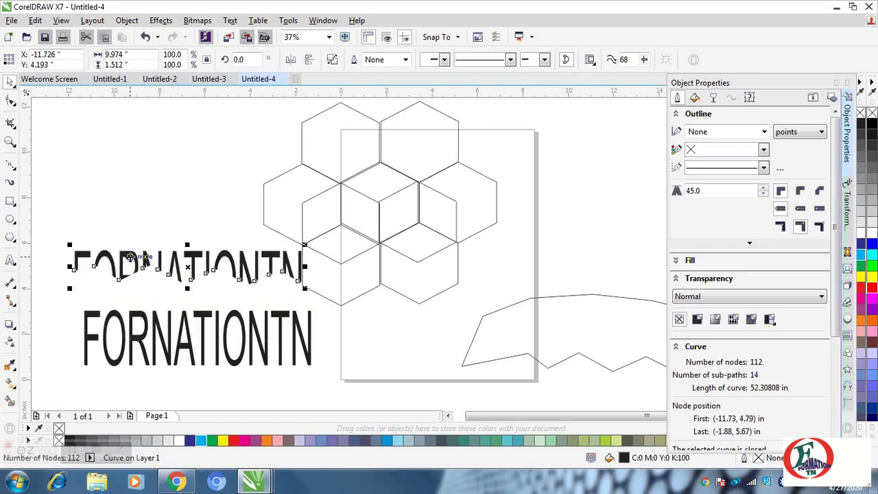
pyautogui.click(862, 305)
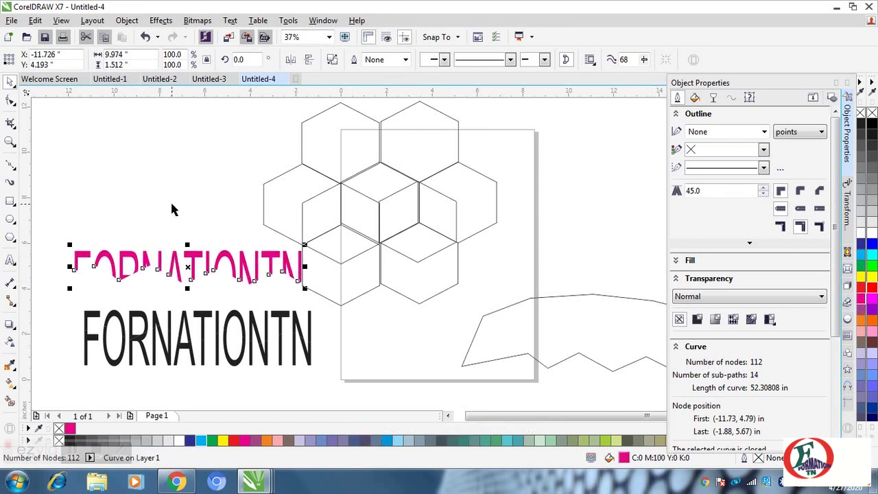
# Turn off snapping to objects and move the magenta letter tops down over the upper part of the black text
pyautogui.click(458, 38)
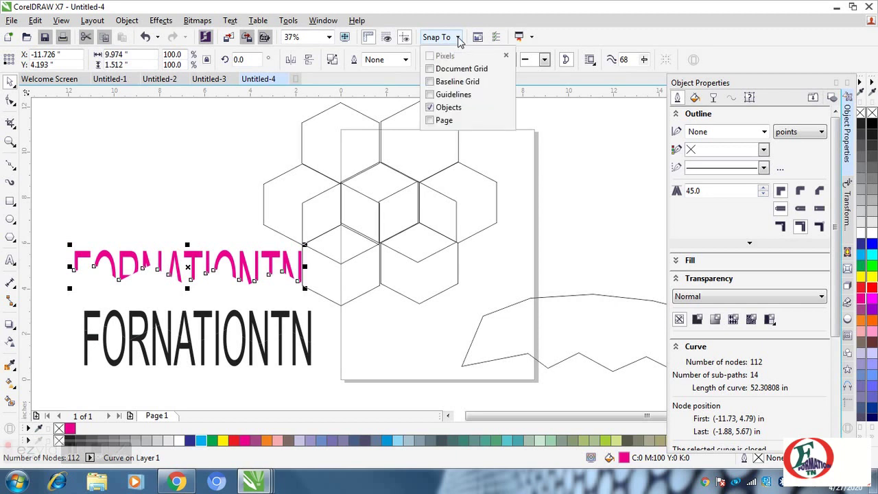
pyautogui.click(430, 111)
pyautogui.click(77, 282)
pyautogui.moveTo(103, 257); pyautogui.dragTo(113, 296)
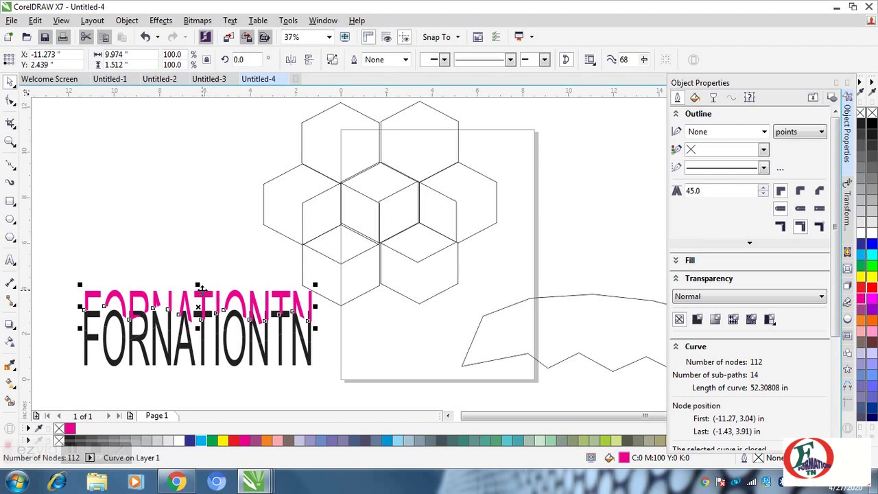
pyautogui.moveTo(201, 296); pyautogui.dragTo(206, 313)
pyautogui.click(167, 218)
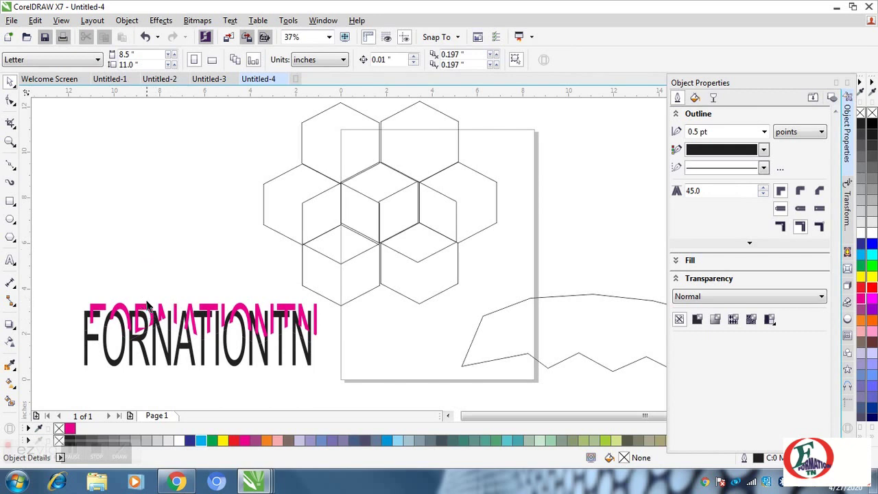
# Move the magenta letter tops far above the black text and place the zigzag shape back over the text
pyautogui.moveTo(145, 314); pyautogui.dragTo(124, 247)
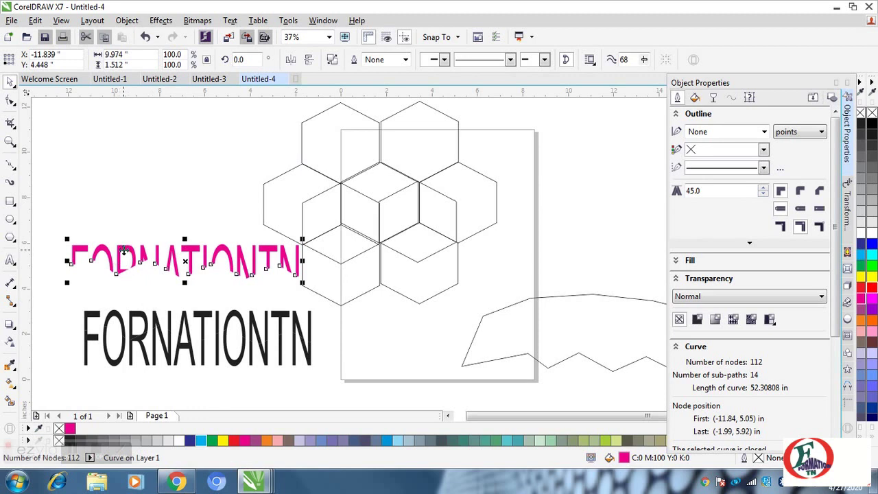
pyautogui.moveTo(124, 251); pyautogui.dragTo(105, 119)
pyautogui.moveTo(501, 310); pyautogui.dragTo(96, 290)
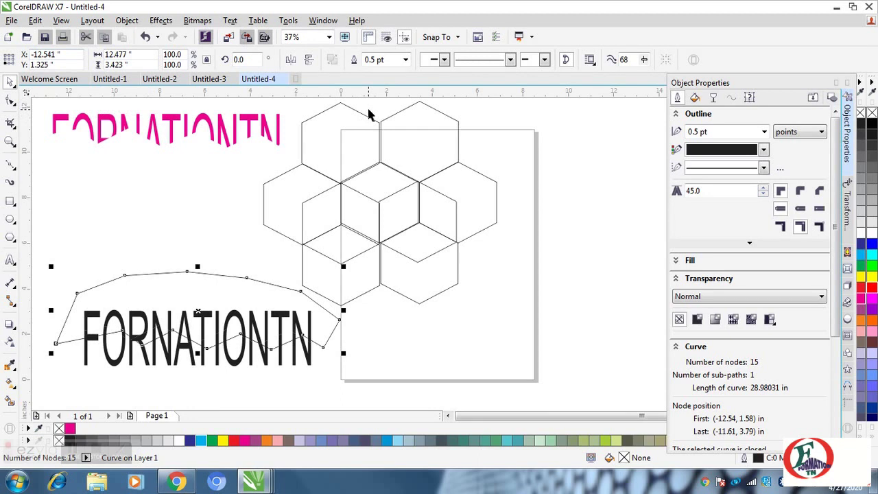
# Intersect the zigzag shape with the trimmed text, then trim the zigzag shape using the text and the intersected piece
pyautogui.keyDown('shift'); pyautogui.click(86, 363); pyautogui.keyUp('shift')
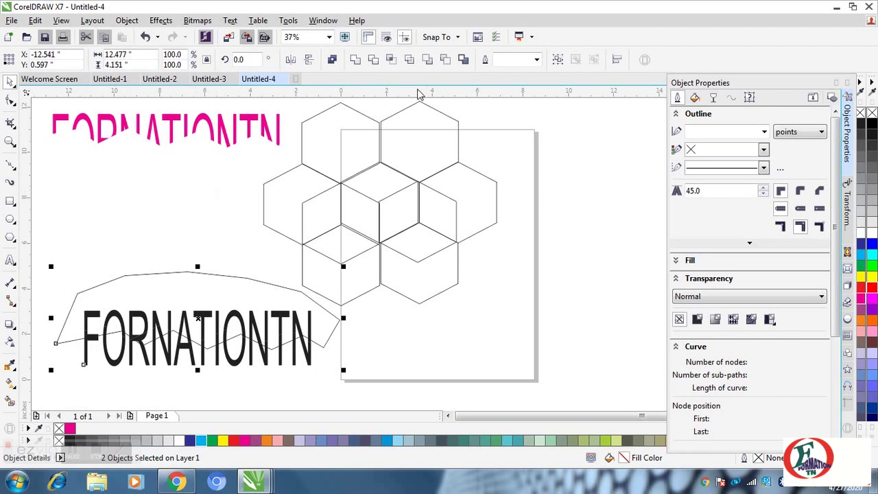
pyautogui.click(391, 60)
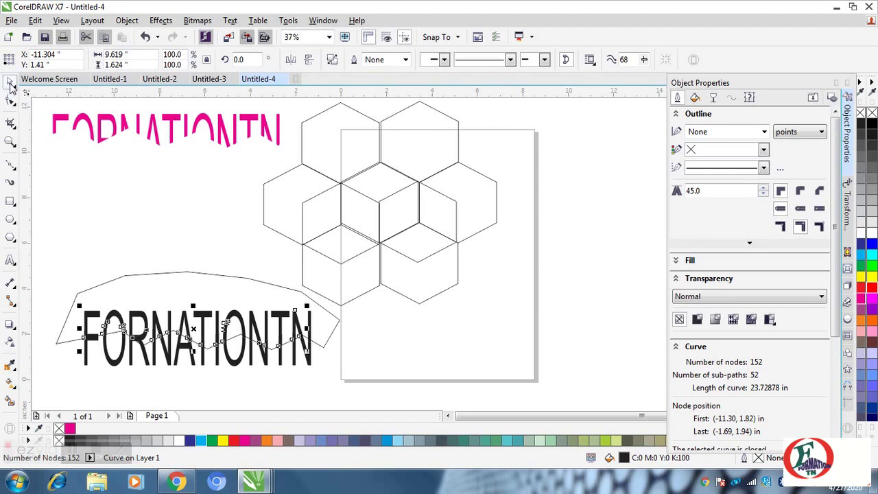
pyautogui.keyDown('shift'); pyautogui.click(85, 366); pyautogui.keyUp('shift')
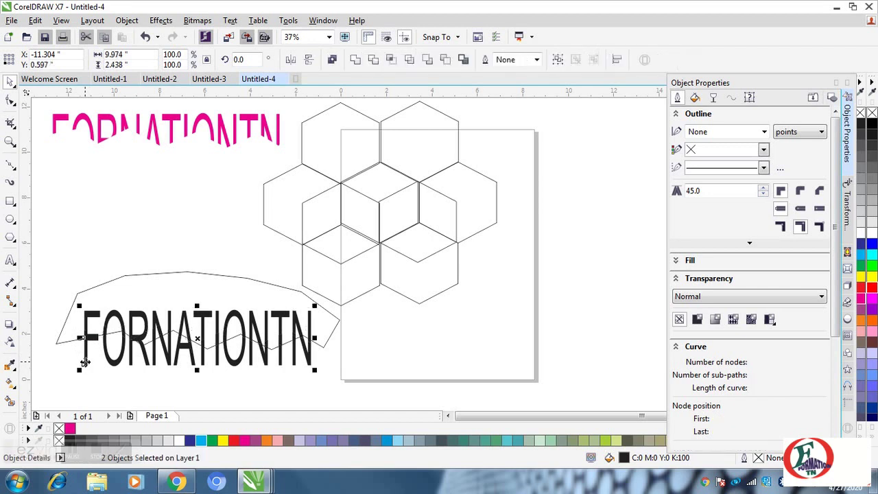
pyautogui.keyDown('shift'); pyautogui.click(98, 314); pyautogui.keyUp('shift')
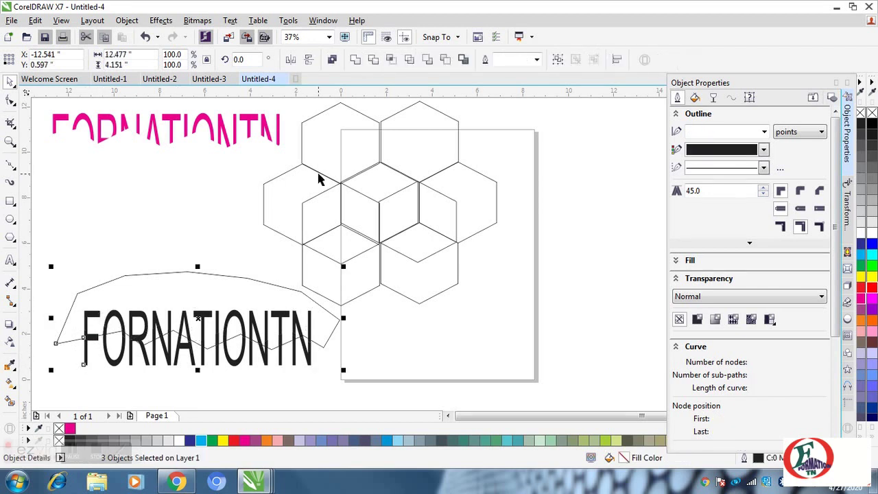
pyautogui.click(374, 60)
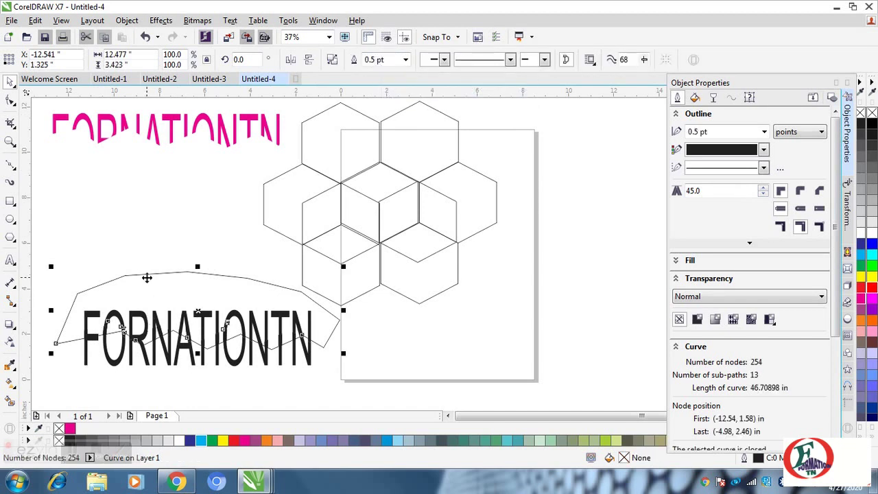
# Move the trimmed zigzag shape off the text to the page's lower edge and lift the remaining black letter tops above the lower halves
pyautogui.moveTo(147, 275); pyautogui.dragTo(447, 330)
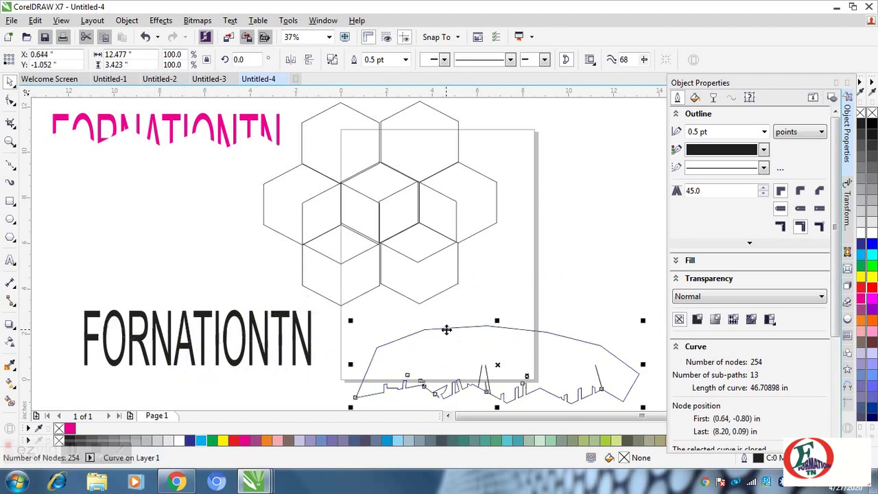
pyautogui.click(187, 321)
pyautogui.moveTo(183, 321); pyautogui.dragTo(179, 273)
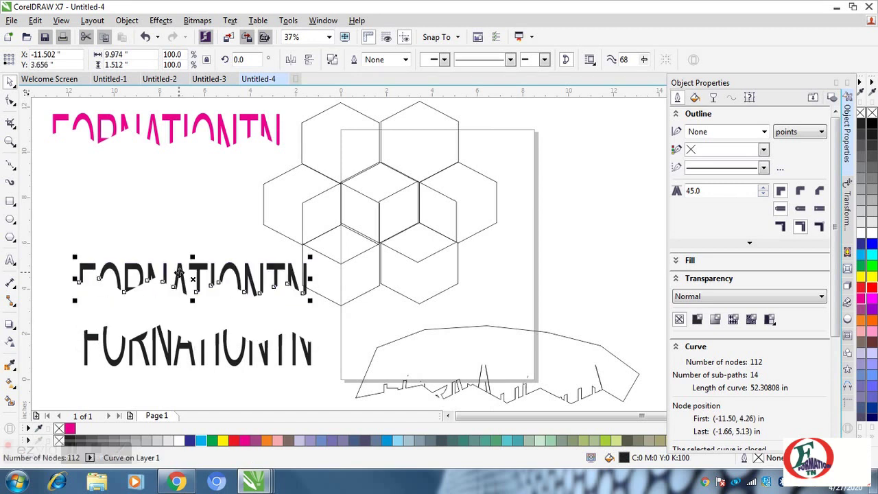
# Fill the black letter tops with green (C:100 M:0 Y:100 K:0) and position them clear above the lower halves
pyautogui.moveTo(194, 268); pyautogui.dragTo(192, 289)
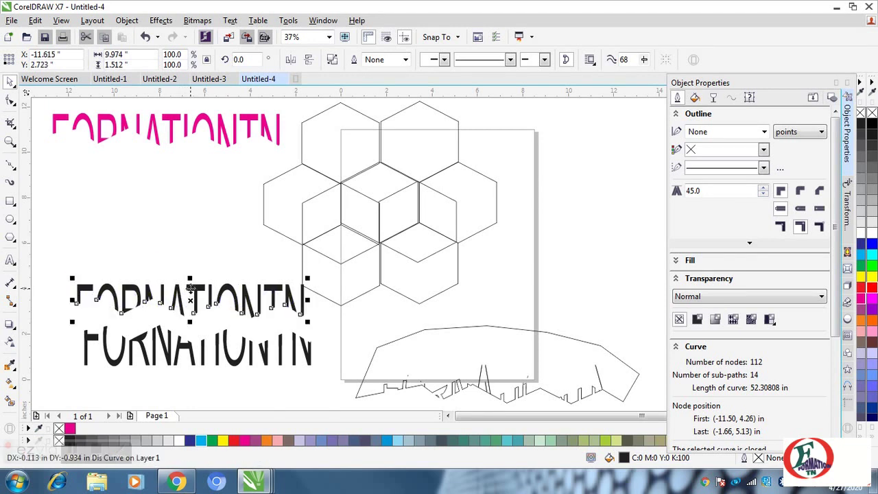
pyautogui.click(863, 268)
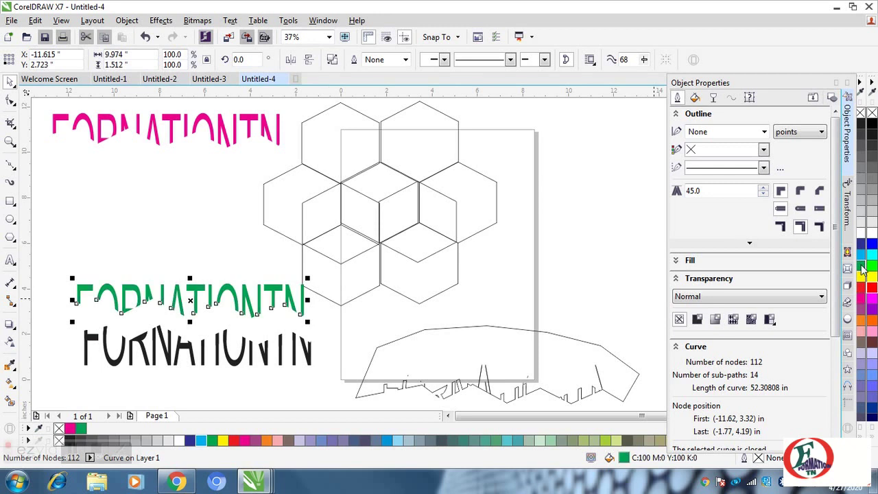
pyautogui.moveTo(133, 289); pyautogui.dragTo(131, 250)
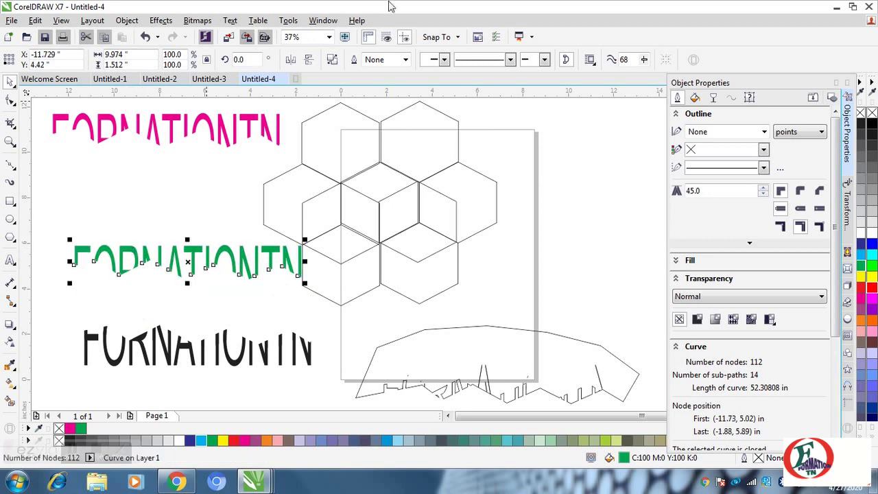
# Move the green letter tops down onto the black lower halves so the two parts rejoin into the full word
pyautogui.click(444, 40)
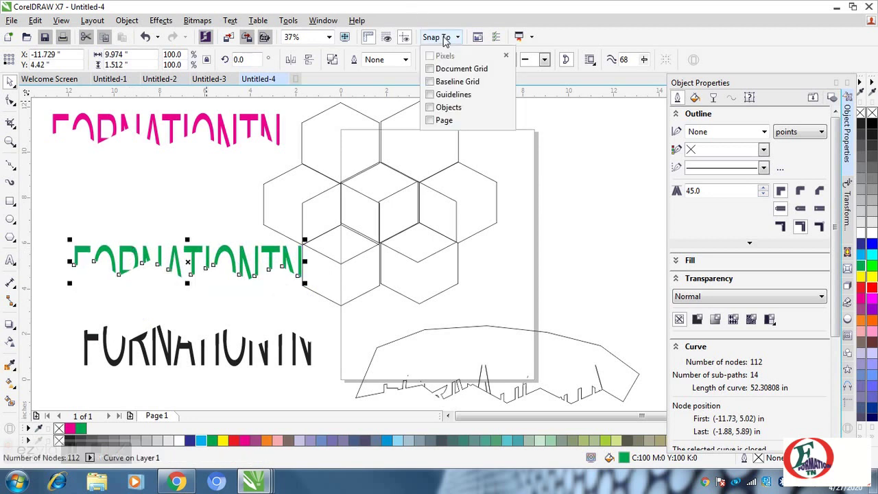
pyautogui.click(133, 198)
pyautogui.moveTo(123, 249); pyautogui.dragTo(133, 316)
pyautogui.click(73, 331)
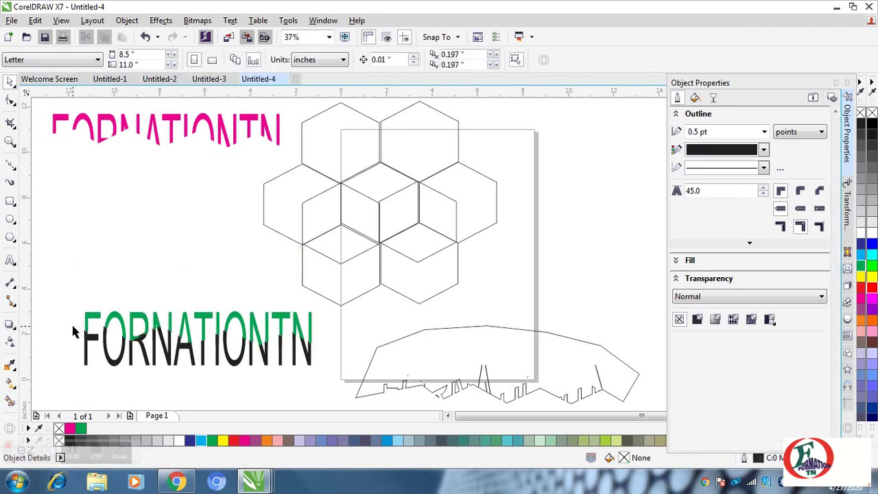
pyautogui.click(9, 141)
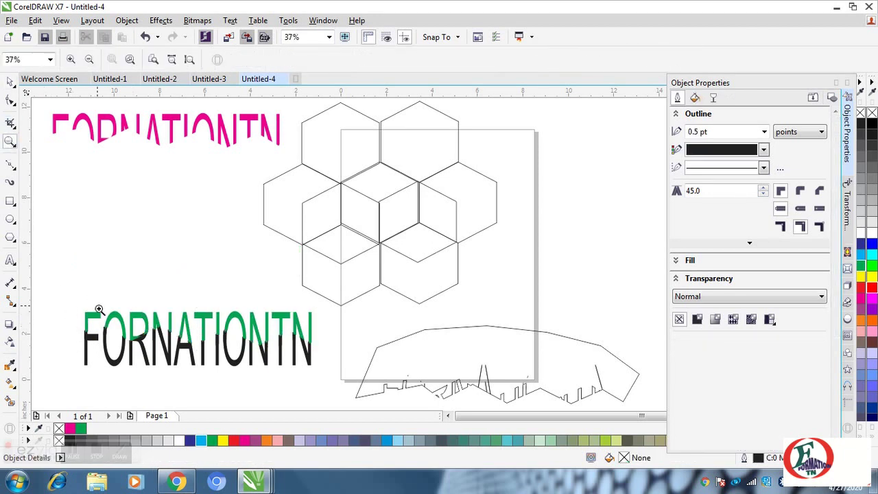
pyautogui.moveTo(63, 258); pyautogui.dragTo(122, 410)
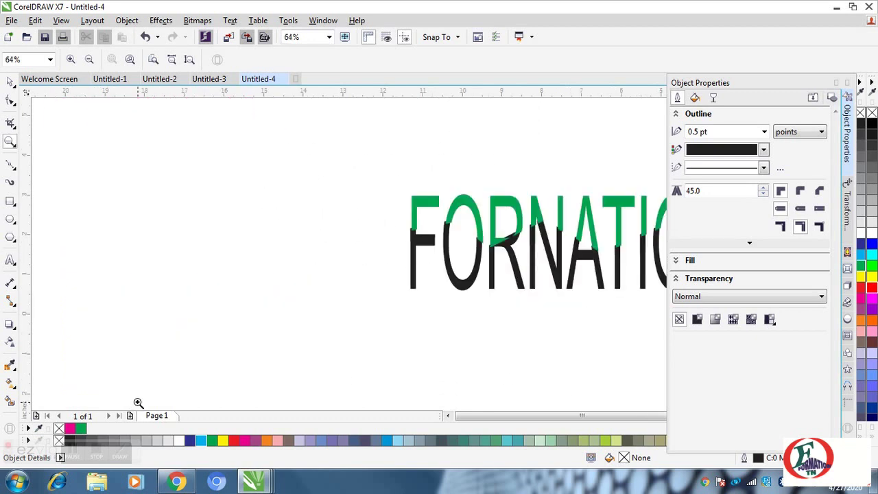
# Nudge the green letter tops slightly so they line up with the black lower halves of the word
pyautogui.rightClick(422, 242)
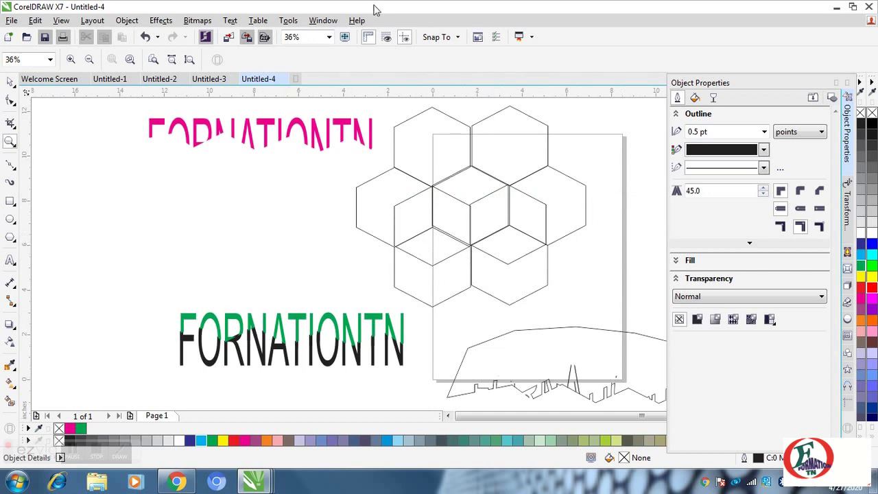
pyautogui.click(461, 41)
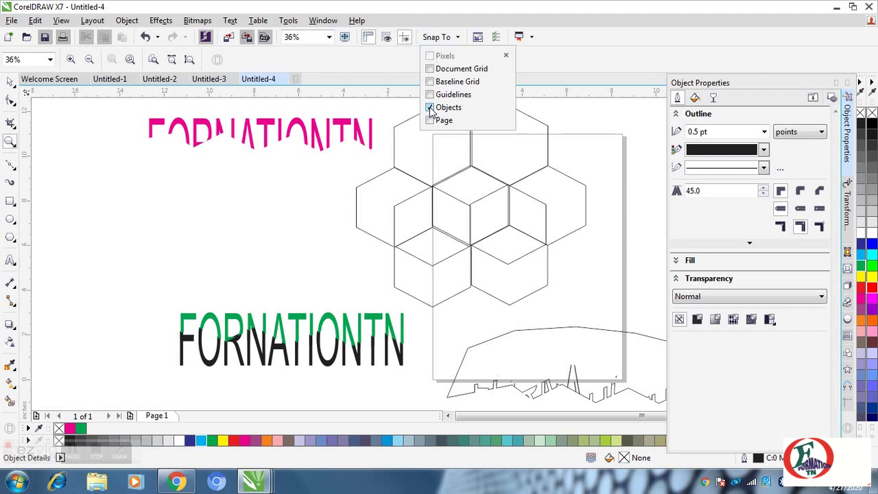
pyautogui.click(232, 216)
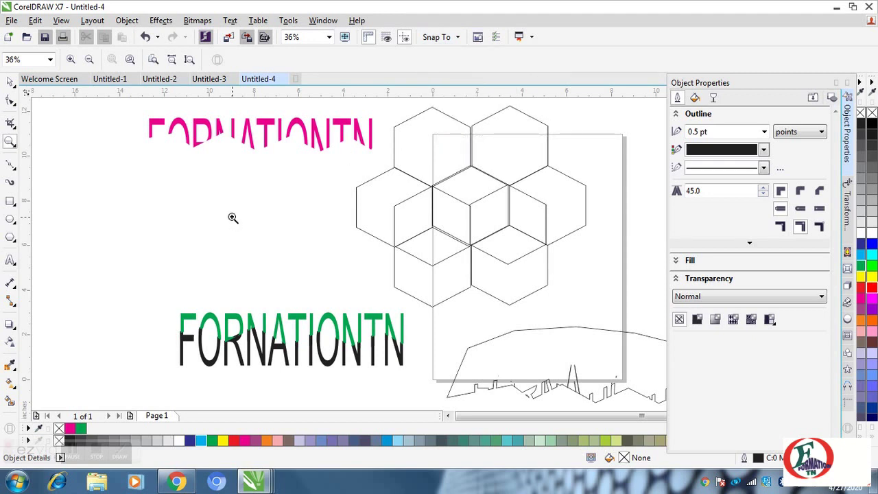
pyautogui.click(10, 83)
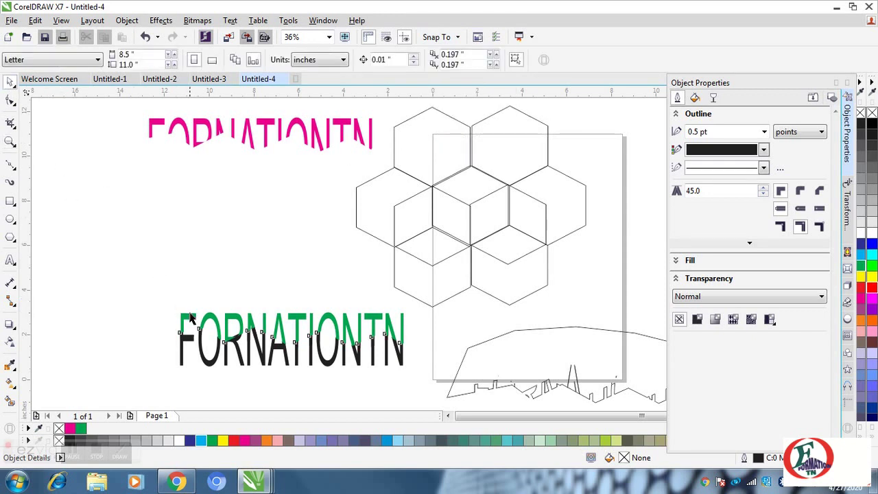
pyautogui.click(192, 317)
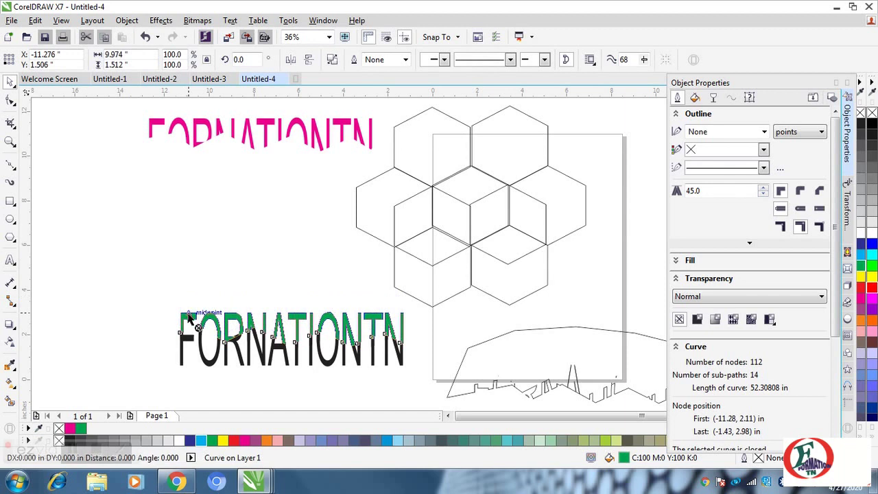
pyautogui.click(156, 283)
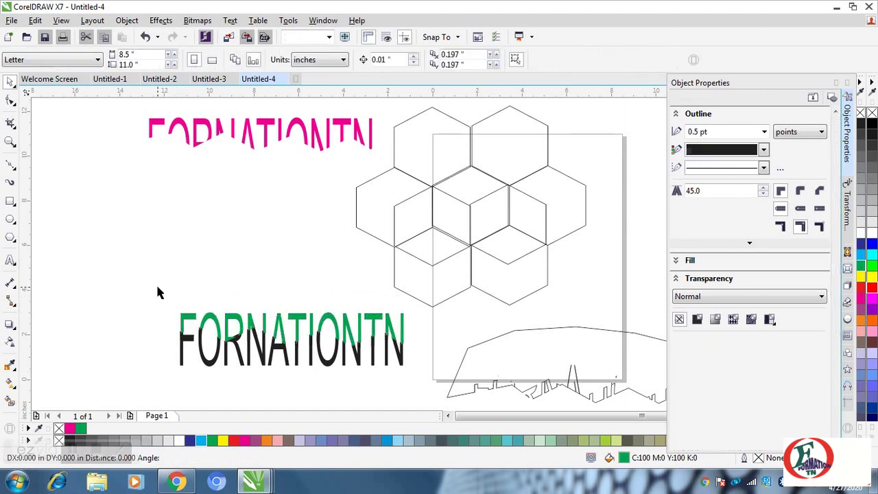
pyautogui.click(190, 317)
pyautogui.moveTo(190, 317)
pyautogui.mouseDown()
pyautogui.moveTo(195, 328)
pyautogui.moveTo(185, 314)
pyautogui.moveTo(183, 321)
pyautogui.moveTo(186, 296)
pyautogui.moveTo(184, 317)
pyautogui.mouseUp()
pyautogui.click(198, 255)
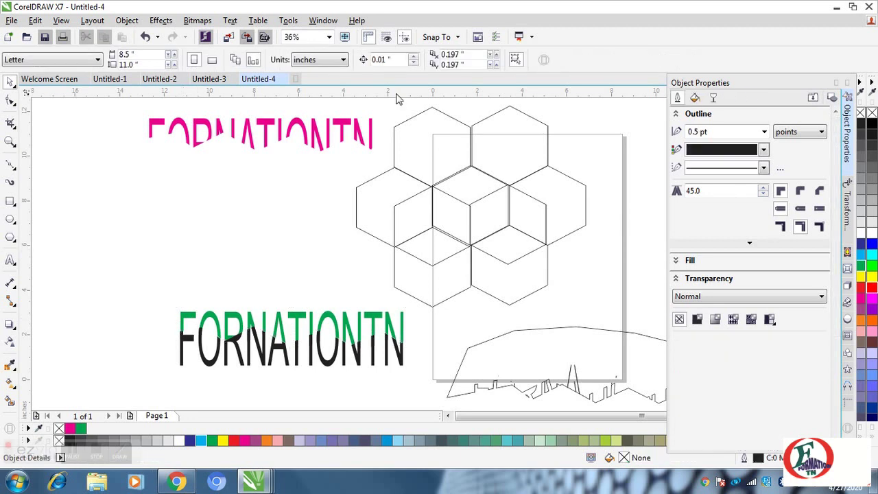
# Add two vertical guidelines beside the pink and green texts, at X -12.445" and X -16.588"
pyautogui.click(457, 38)
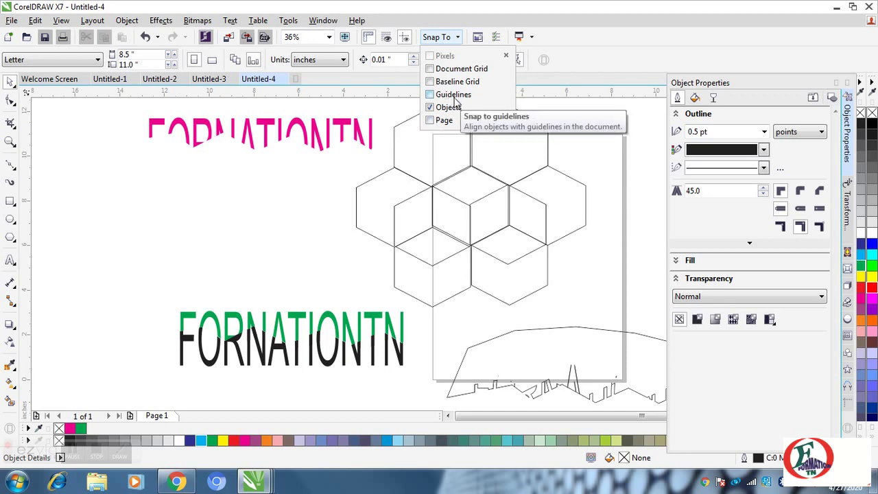
pyautogui.click(31, 213)
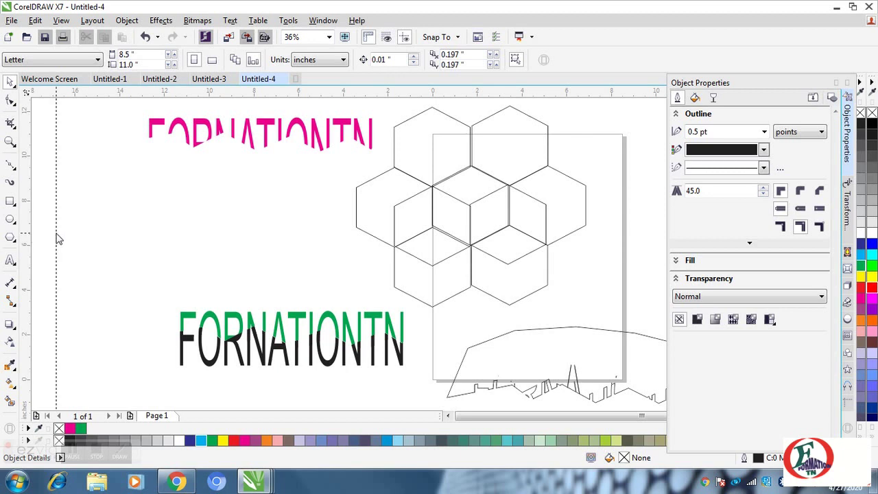
pyautogui.click(155, 260)
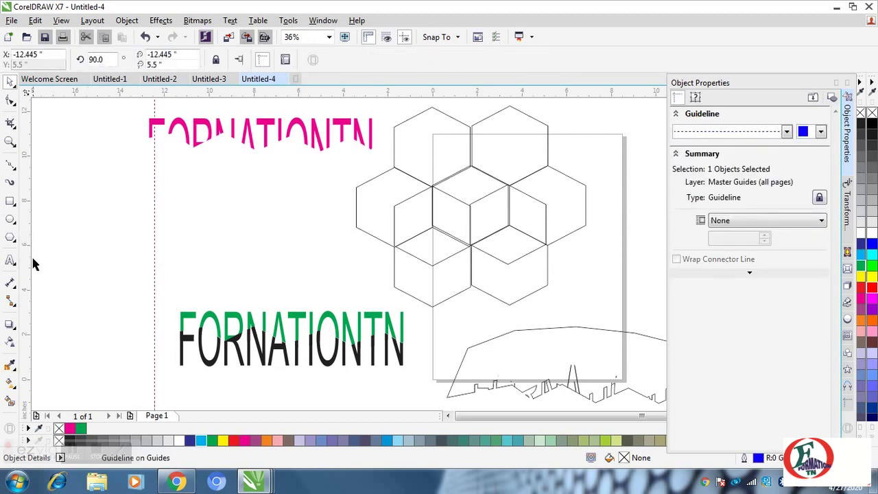
pyautogui.moveTo(31, 262); pyautogui.dragTo(62, 262)
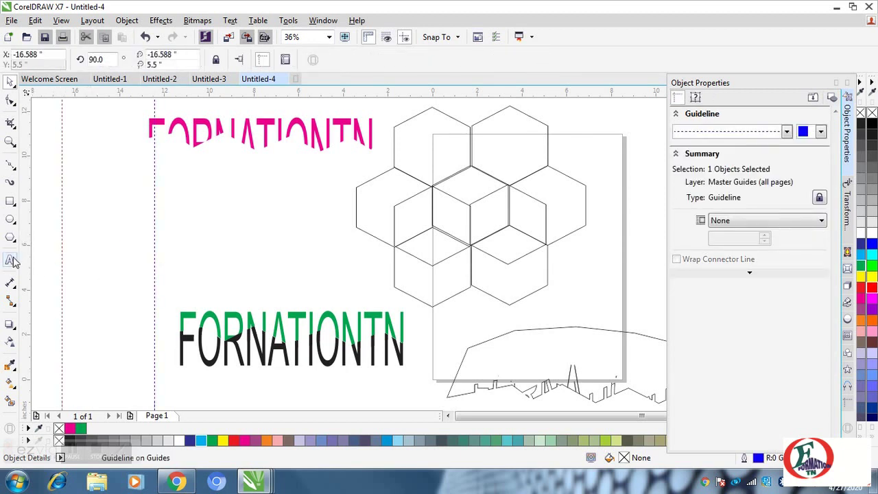
pyautogui.click(9, 220)
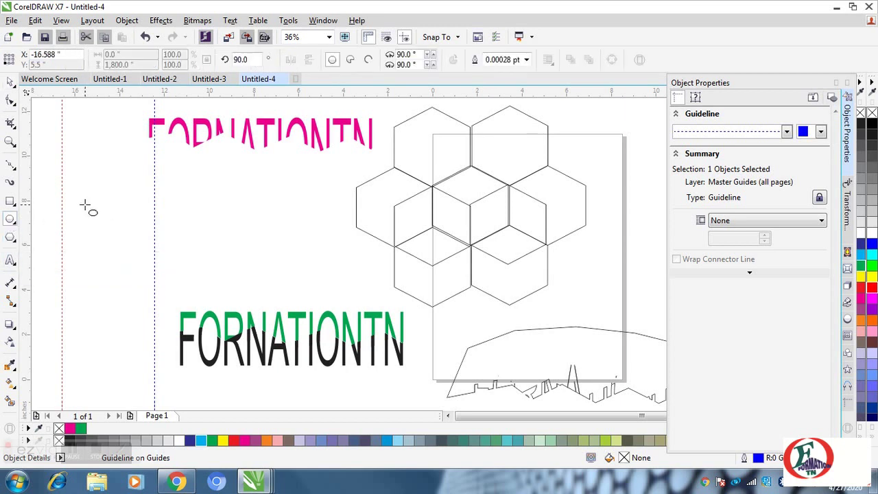
pyautogui.moveTo(85, 99); pyautogui.dragTo(83, 183)
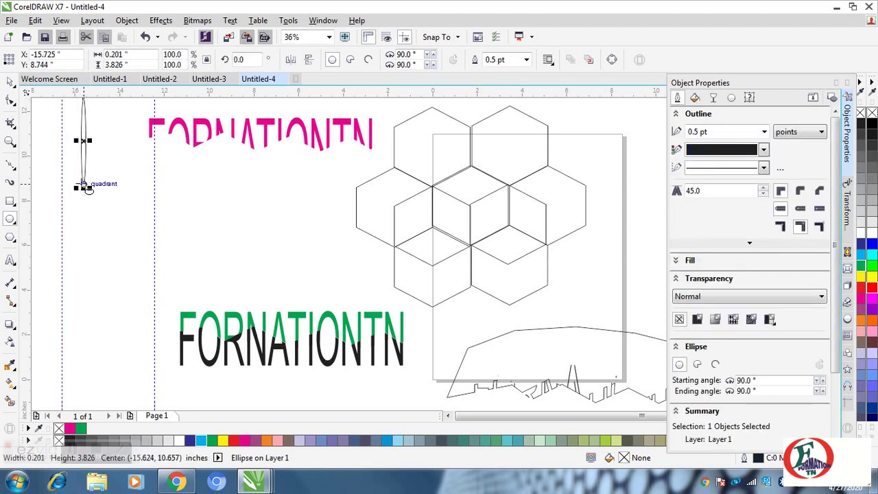
pyautogui.hotkey('ctrl', 'z')
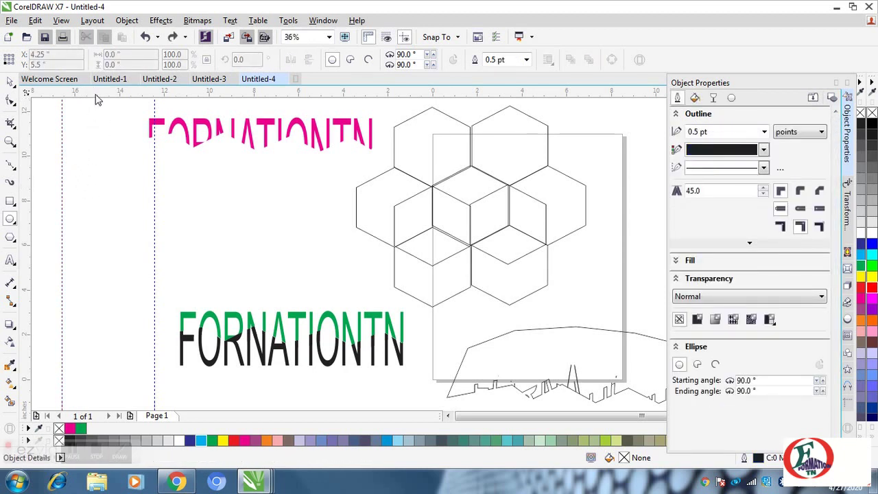
# Add two horizontal guidelines, the lower at Y 7.766", and draw a rectangle about 1.67 by 1.50 inches inside the guideline frame
pyautogui.moveTo(96, 102); pyautogui.dragTo(98, 206)
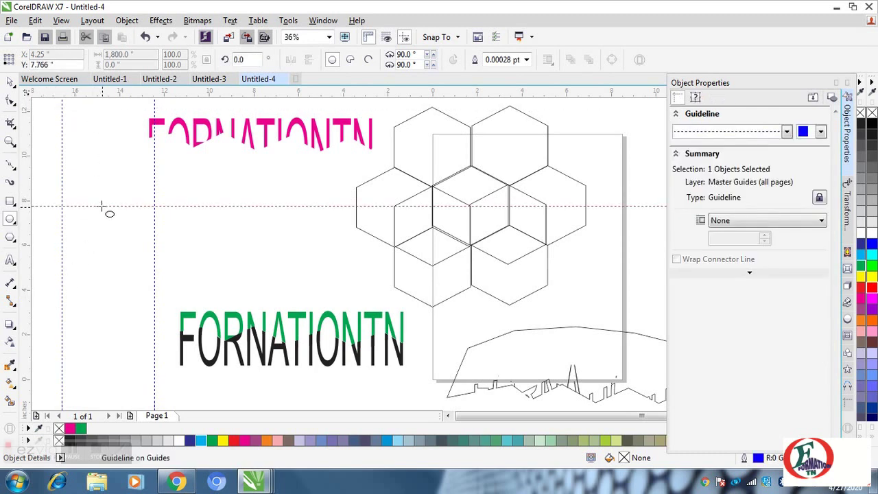
pyautogui.moveTo(88, 103)
pyautogui.mouseDown()
pyautogui.moveTo(101, 164)
pyautogui.moveTo(127, 198)
pyautogui.moveTo(137, 194)
pyautogui.mouseUp()
pyautogui.click(10, 201)
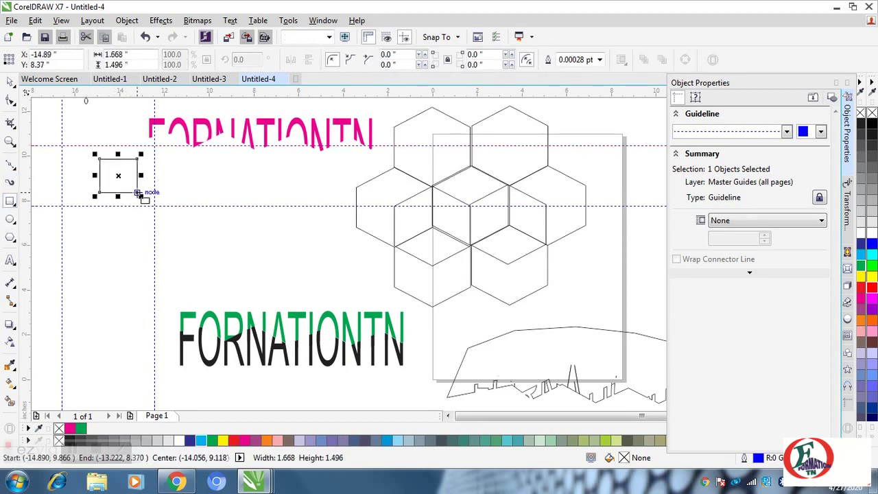
# Move the rectangle up to the upper horizontal guideline, then shift it slightly down within the guideline frame
pyautogui.click(10, 82)
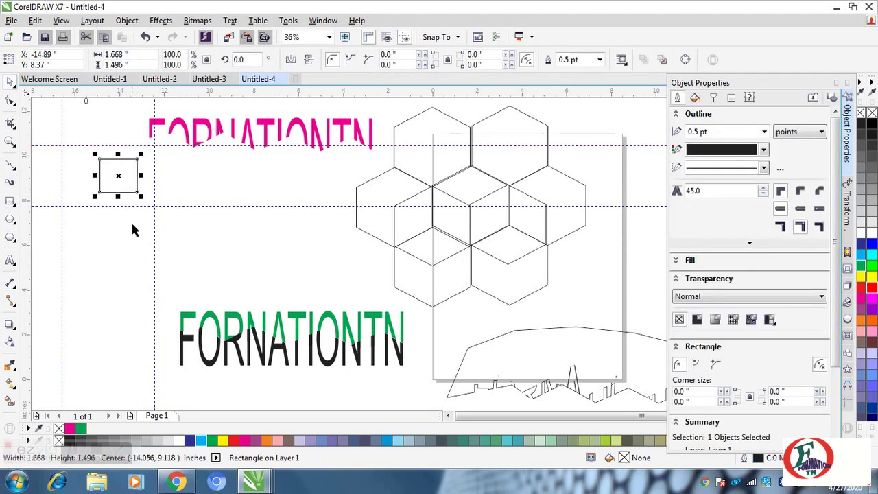
pyautogui.moveTo(106, 169); pyautogui.dragTo(79, 155)
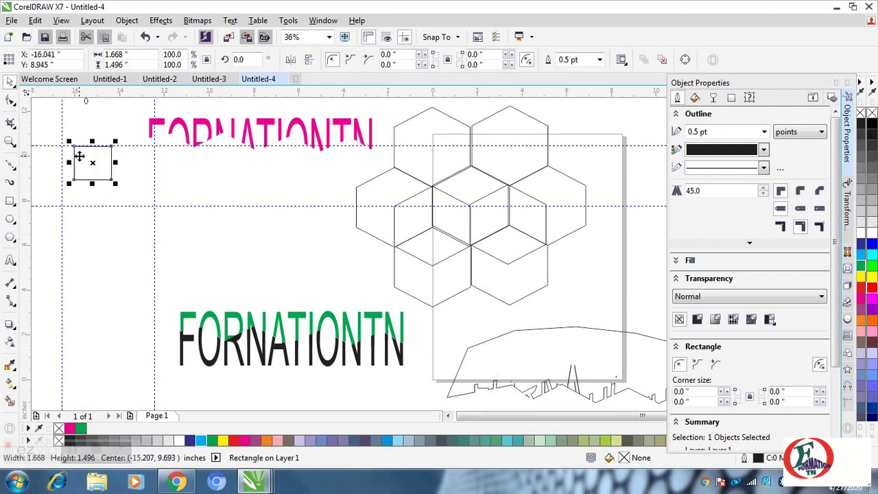
pyautogui.click(100, 225)
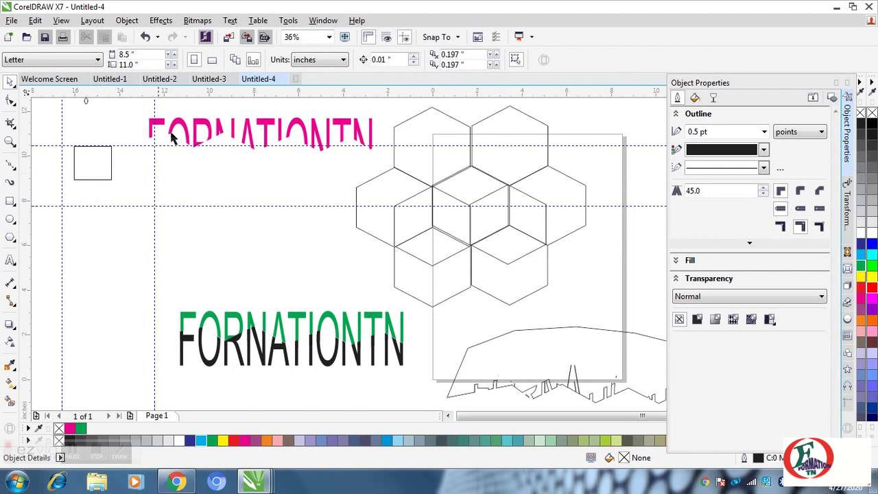
pyautogui.moveTo(96, 157)
pyautogui.mouseDown()
pyautogui.moveTo(113, 160)
pyautogui.moveTo(74, 162)
pyautogui.moveTo(95, 172)
pyautogui.mouseUp()
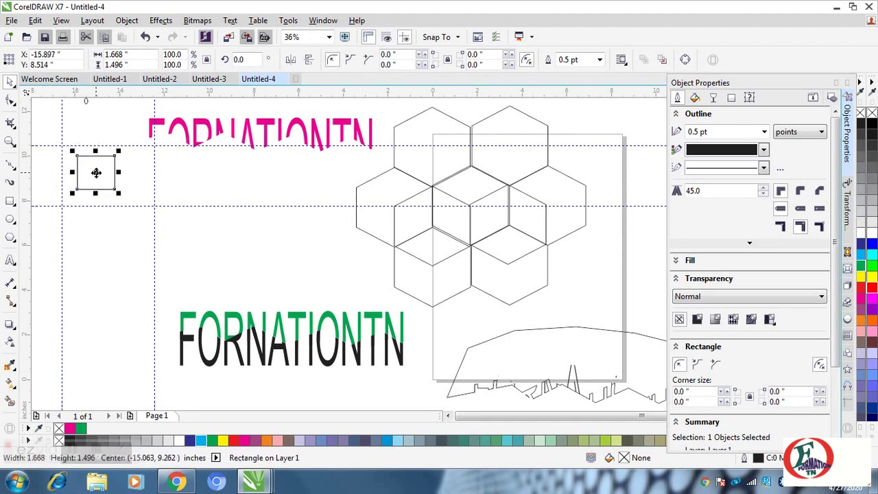
# Enable snapping to guidelines and snap the rectangle into the corner where the X -12.445" and Y 7.766" guidelines cross
pyautogui.click(458, 39)
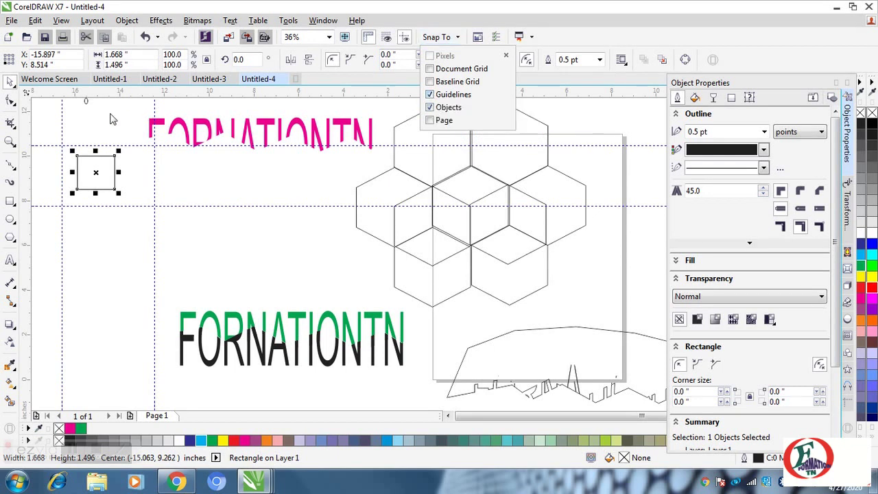
pyautogui.click(92, 171)
pyautogui.moveTo(90, 172); pyautogui.dragTo(134, 188)
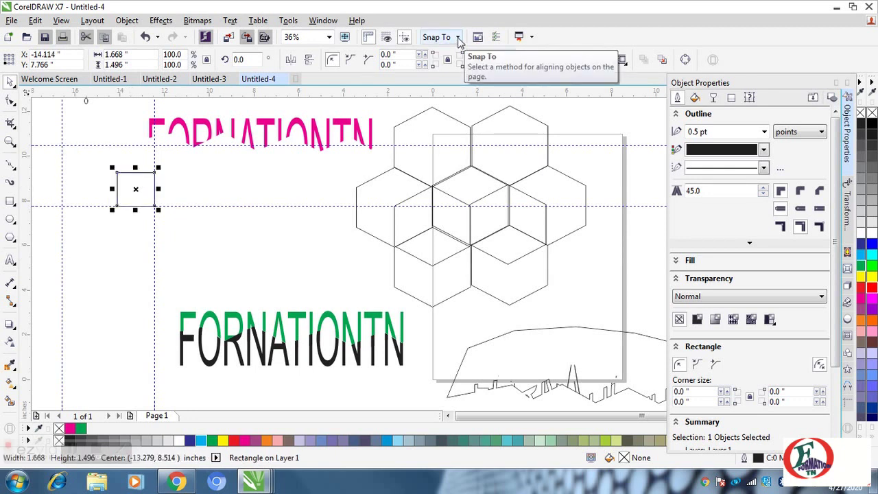
# Disable snapping to guidelines, enable snapping to the page, and move the rectangle near the page's right edge below the honeycomb
pyautogui.click(457, 37)
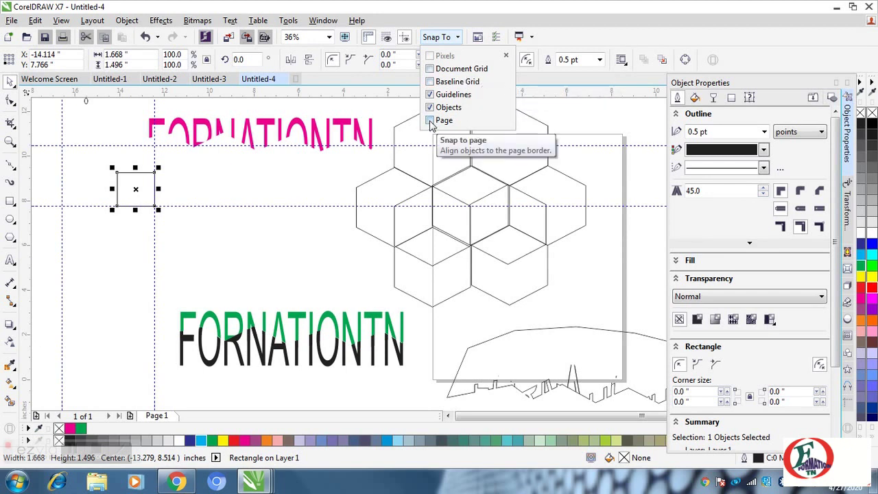
pyautogui.click(429, 94)
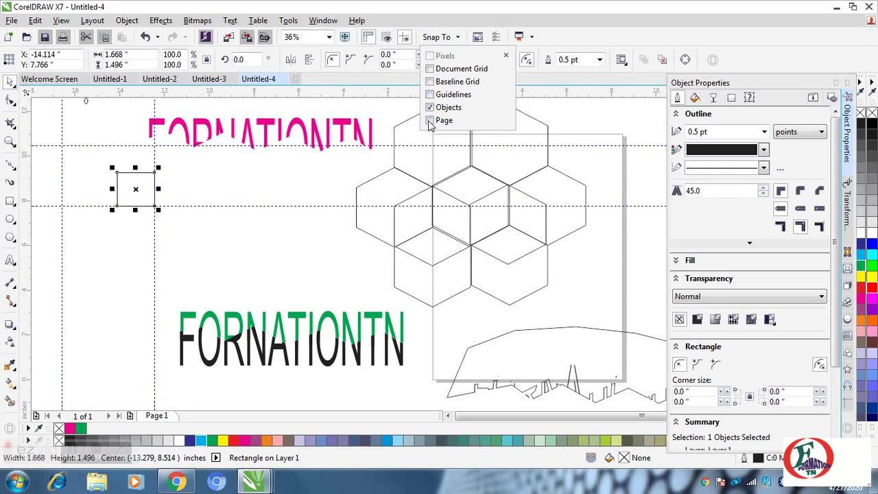
pyautogui.click(429, 120)
pyautogui.click(133, 187)
pyautogui.moveTo(133, 187); pyautogui.dragTo(599, 297)
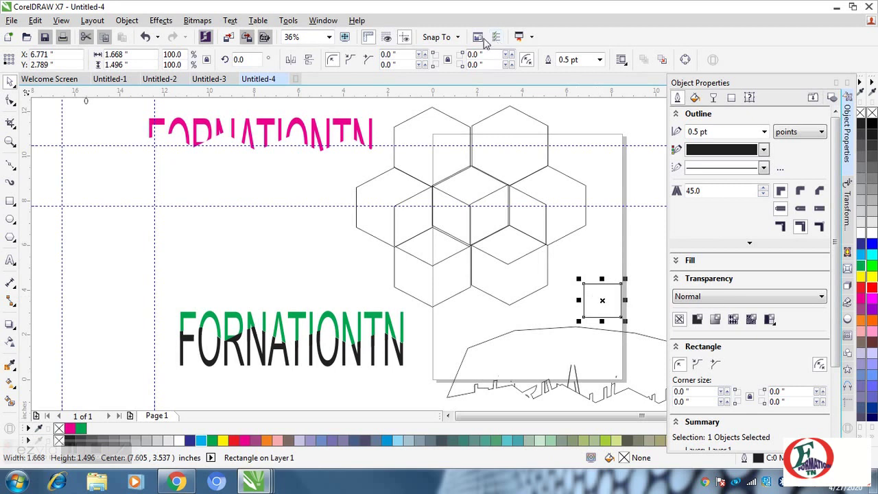
# Move the rectangle up about 1.32 inches, snapping its right side to the page's right border
pyautogui.click(443, 36)
pyautogui.click(448, 108)
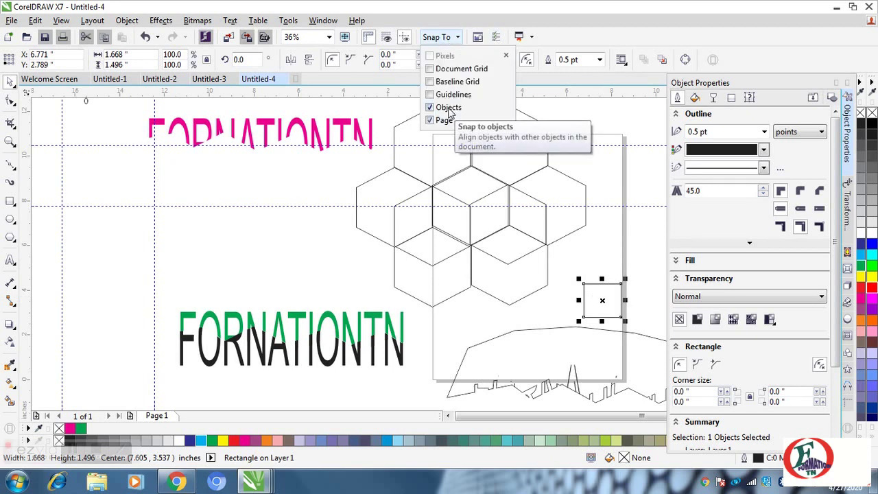
pyautogui.click(598, 295)
pyautogui.moveTo(598, 295); pyautogui.dragTo(598, 263)
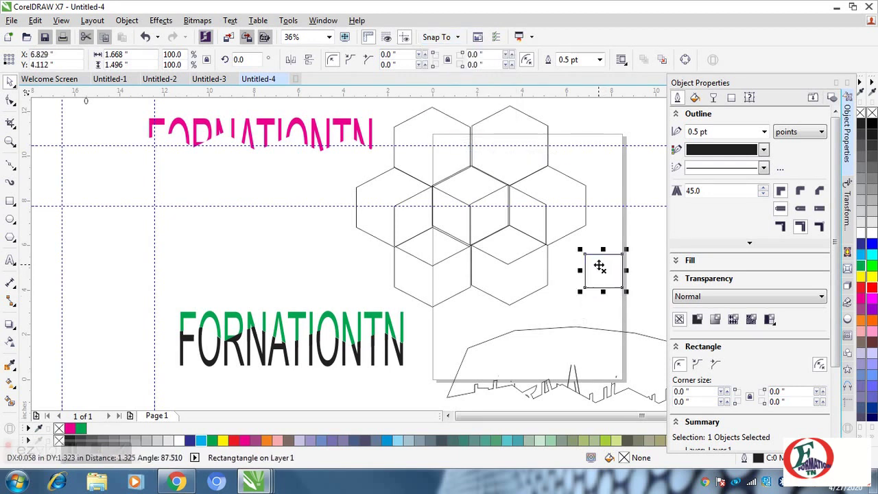